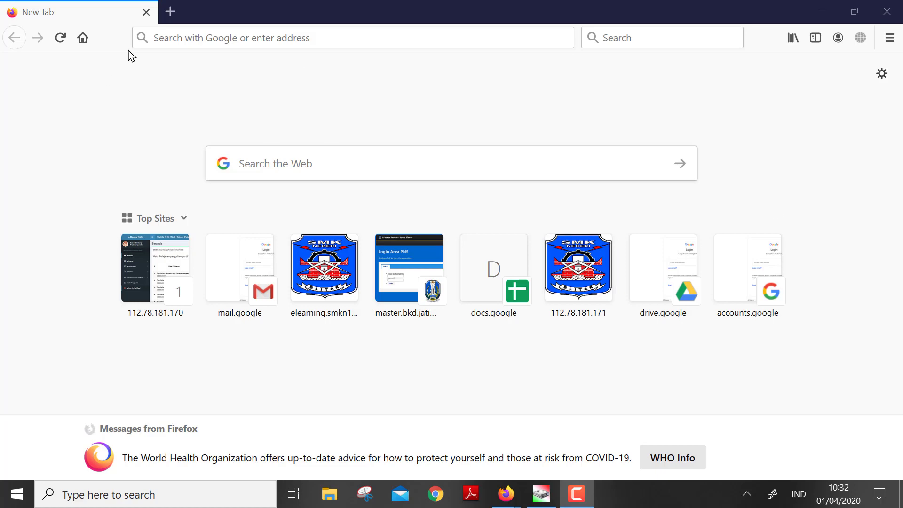
Open the site elearning.smkn1blitar.sch.id and go to its login page
{"action": "left_click", "coordinate": [295, 33]}
{"action": "type", "text": "elearning.smkn1blitar.sch.id/"}
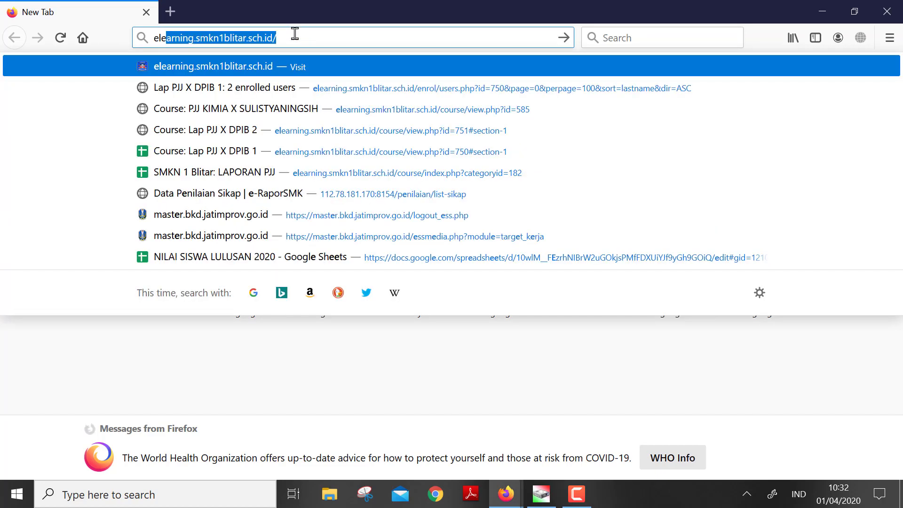
{"action": "key", "text": "Return"}
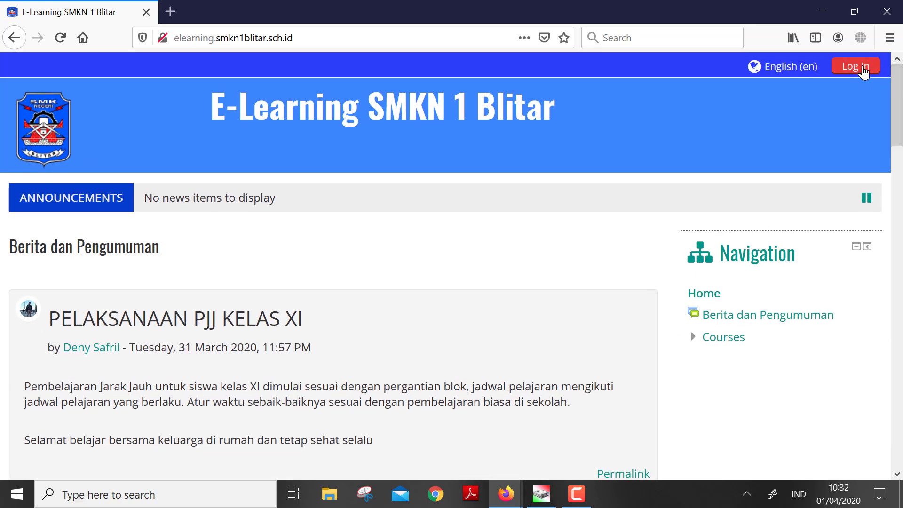
{"action": "left_click", "coordinate": [863, 69]}
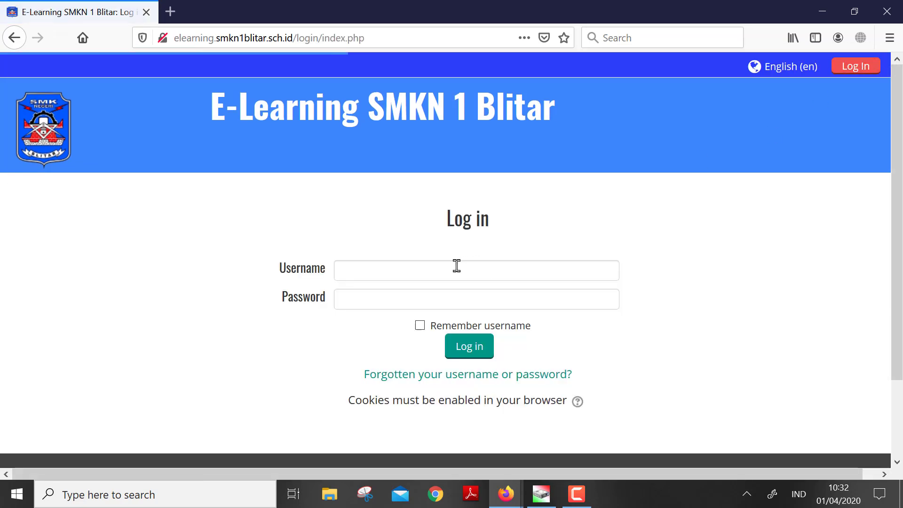
Log in to the e-learning site with the teacher's username and account password
{"action": "left_click", "coordinate": [456, 265]}
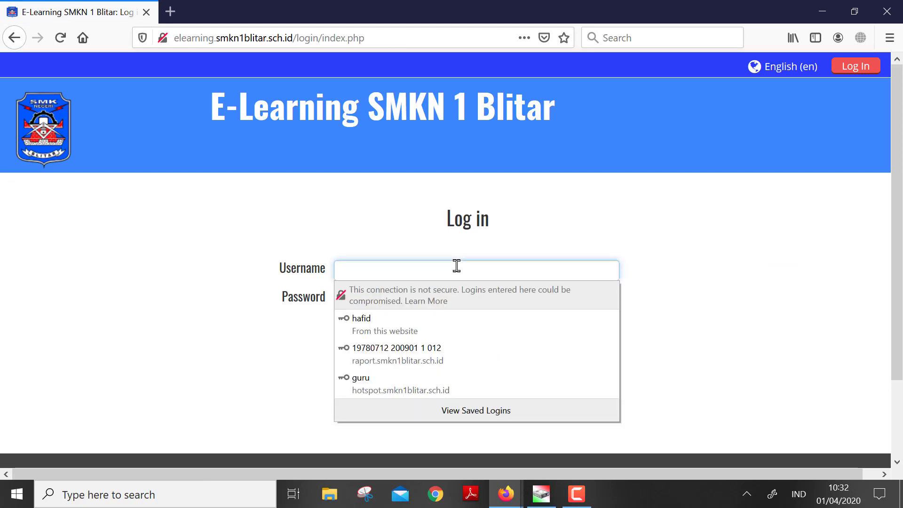
{"action": "type", "text": "hafid"}
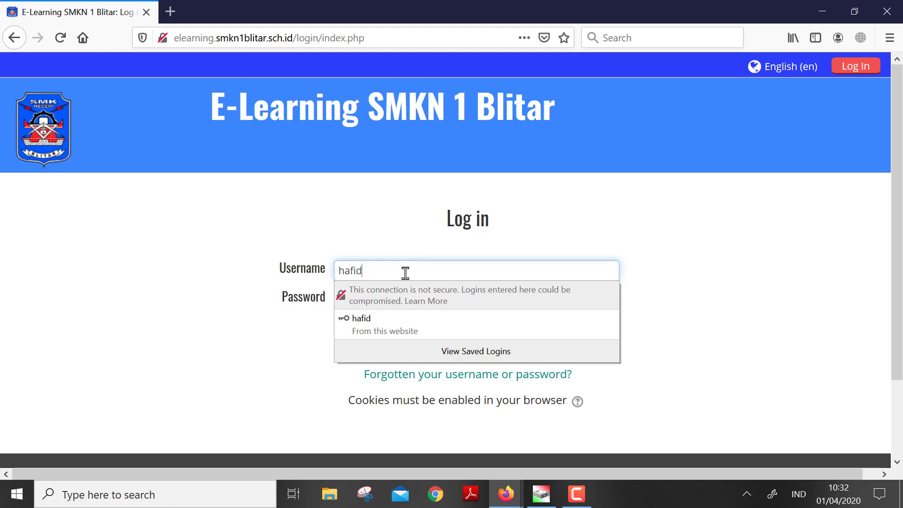
{"action": "left_click", "coordinate": [660, 240]}
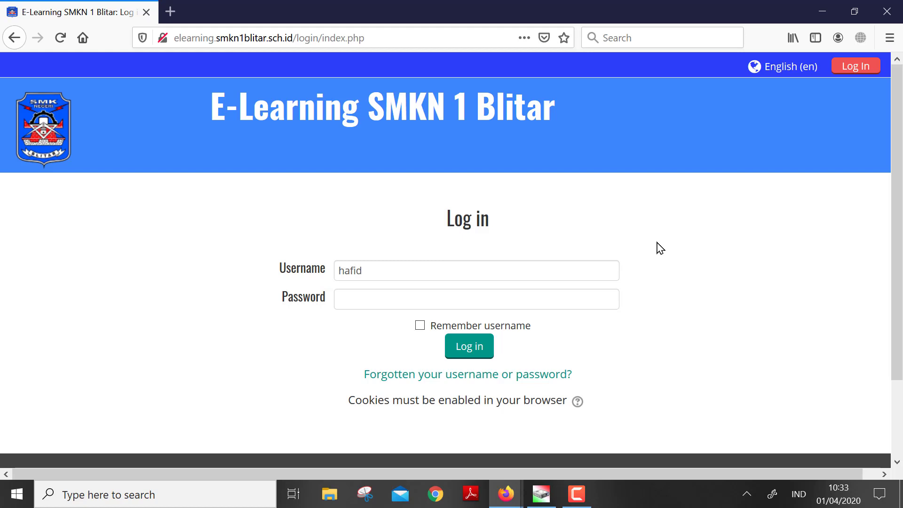
{"action": "left_click", "coordinate": [396, 297]}
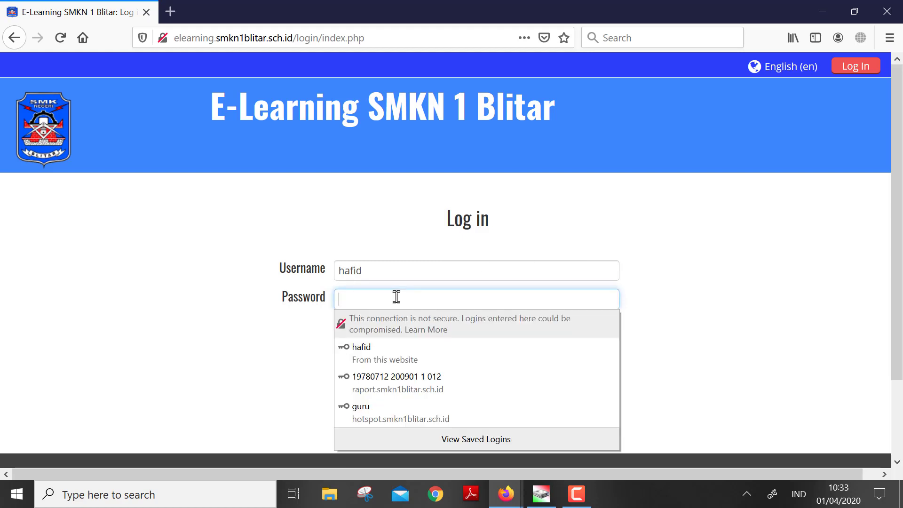
{"action": "type", "text": "••"}
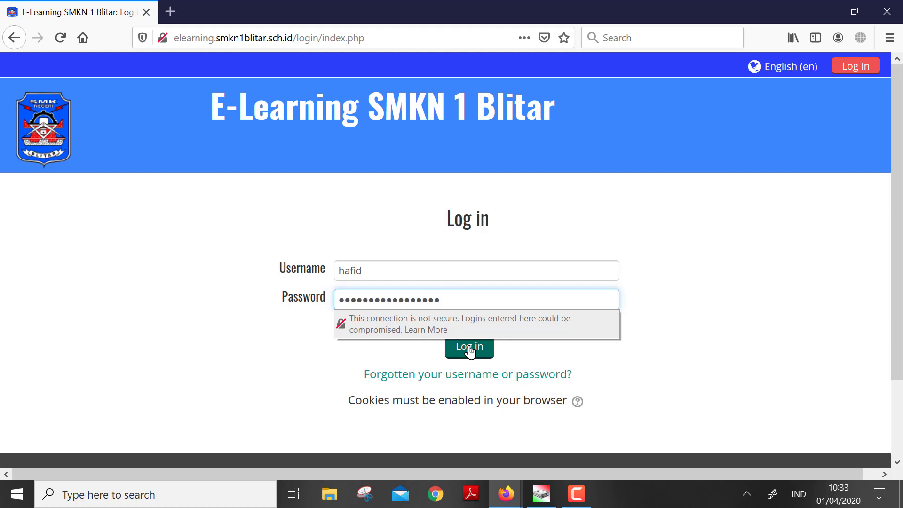
{"action": "left_click", "coordinate": [470, 351]}
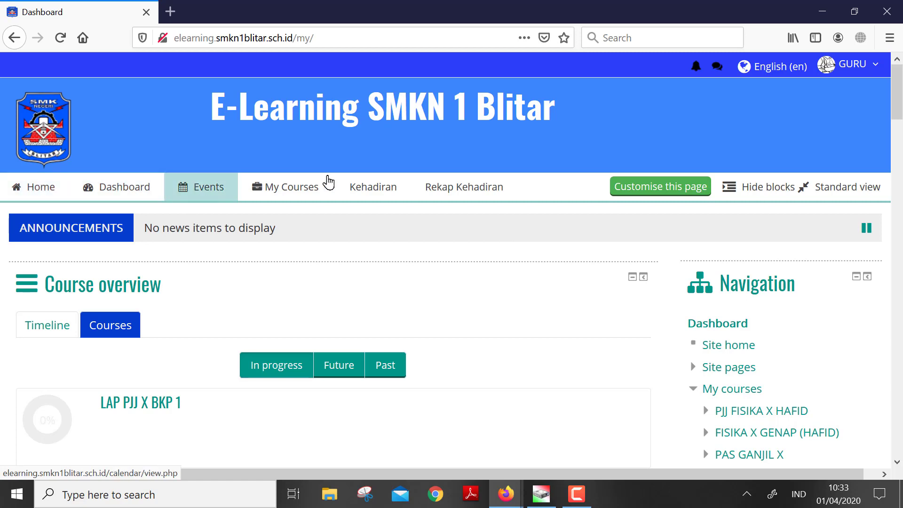
View the site's home page and the course overview on the dashboard
{"action": "left_click", "coordinate": [21, 187]}
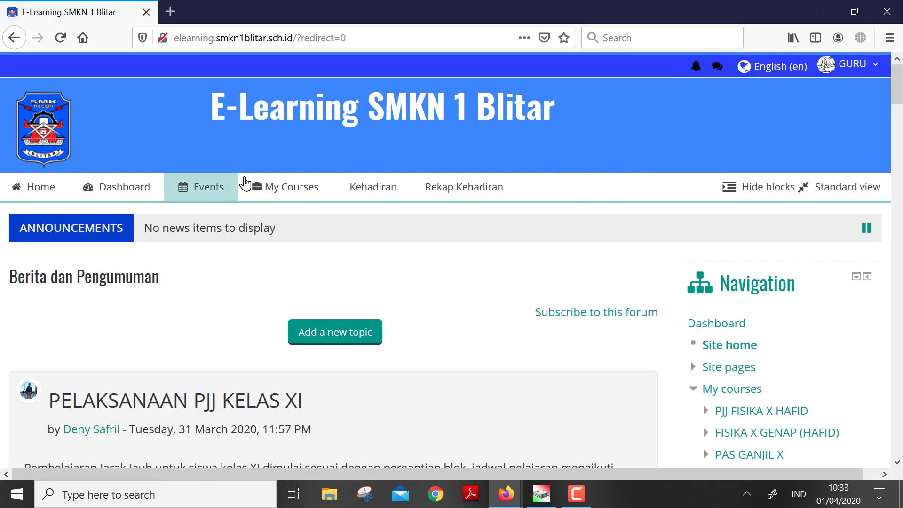
{"action": "left_click", "coordinate": [129, 197]}
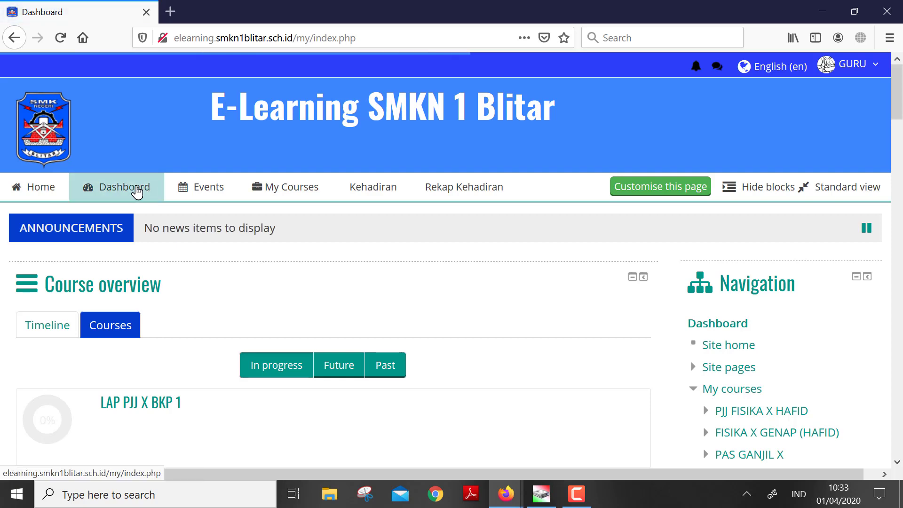
{"action": "mouse_move", "coordinate": [284, 186]}
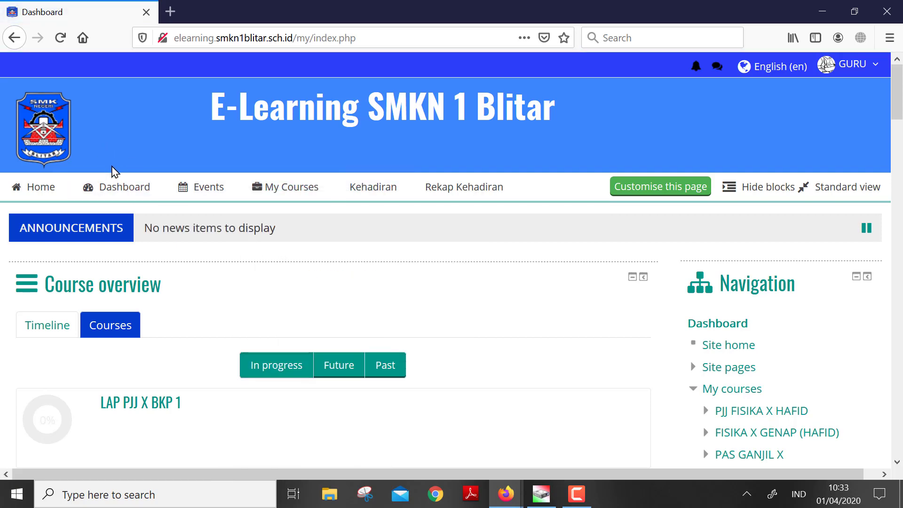
{"action": "scroll", "coordinate": [540, 257], "scroll_direction": "down", "scroll_amount": 3}
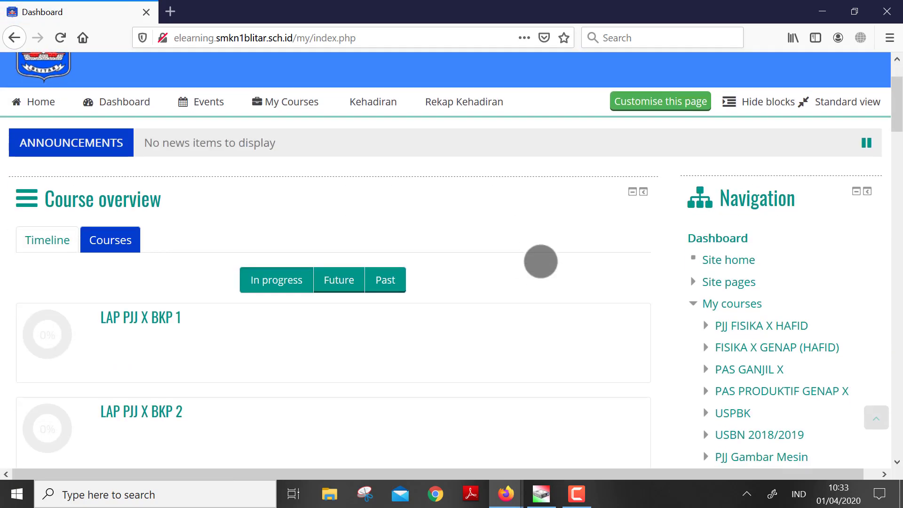
{"action": "mouse_move", "coordinate": [901, 113]}
{"action": "left_mouse_down"}
{"action": "mouse_move", "coordinate": [901, 141]}
{"action": "mouse_move", "coordinate": [901, 119]}
{"action": "left_mouse_up"}
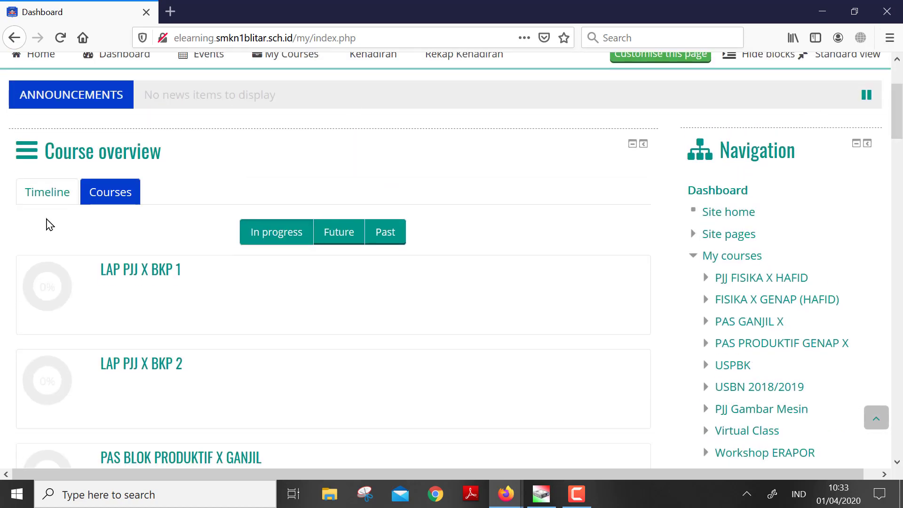
Look at the Timeline of the course overview and return to its Courses list
{"action": "left_click", "coordinate": [43, 202]}
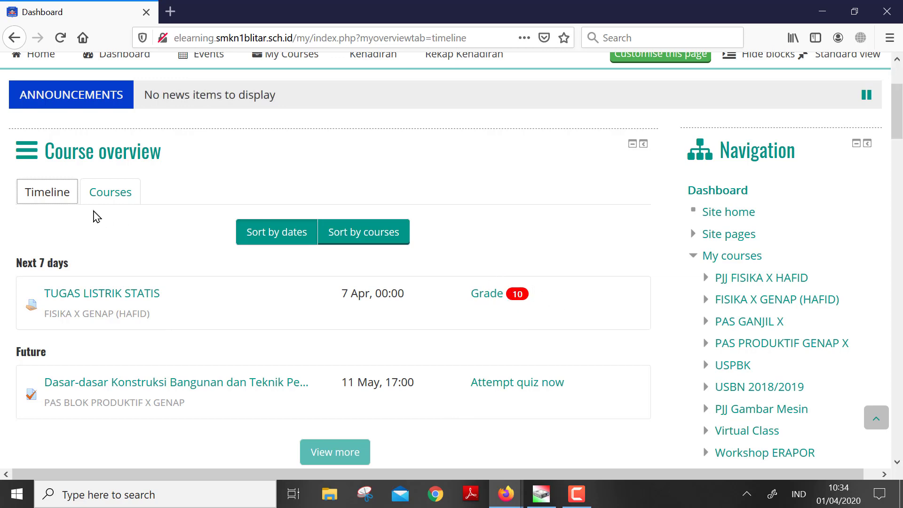
{"action": "left_click", "coordinate": [121, 193]}
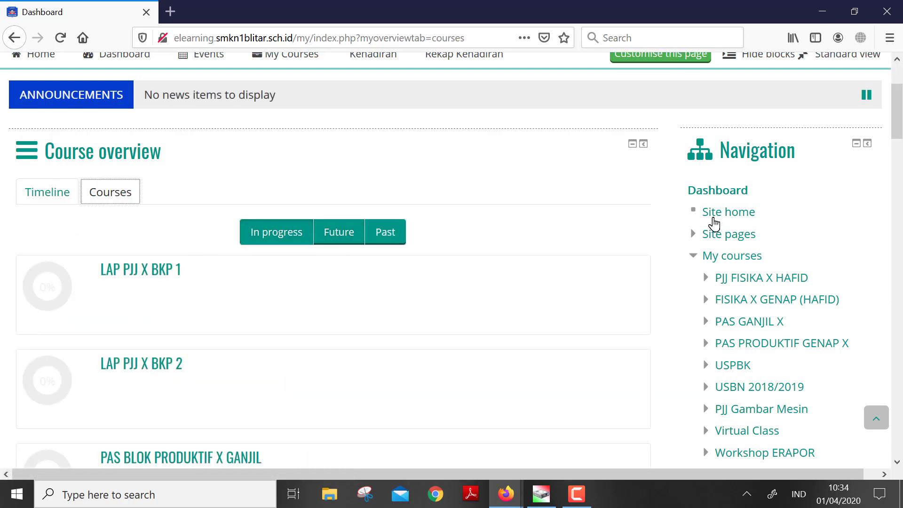
{"action": "mouse_move", "coordinate": [900, 106]}
{"action": "left_mouse_down"}
{"action": "mouse_move", "coordinate": [900, 117]}
{"action": "mouse_move", "coordinate": [899, 107]}
{"action": "left_mouse_up"}
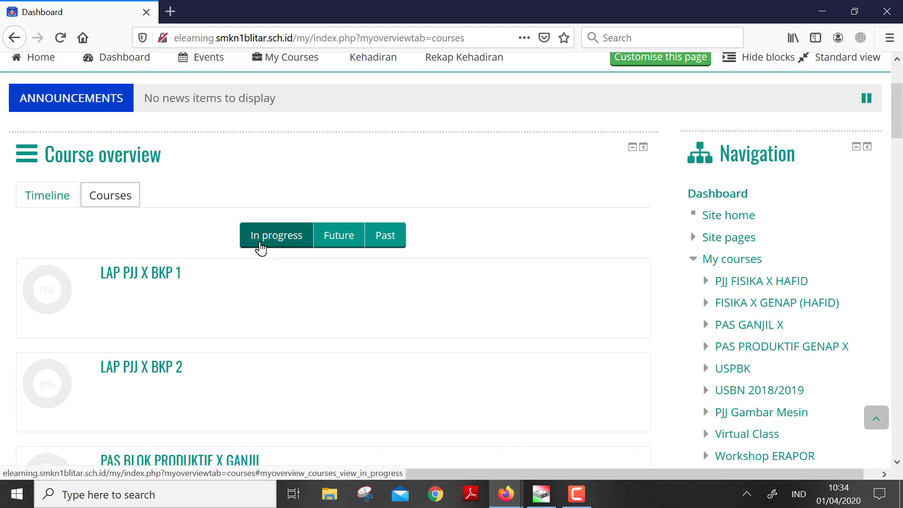
Browse the Future, Past and In progress courses in the course overview, ending on the Future courses
{"action": "left_click", "coordinate": [336, 235]}
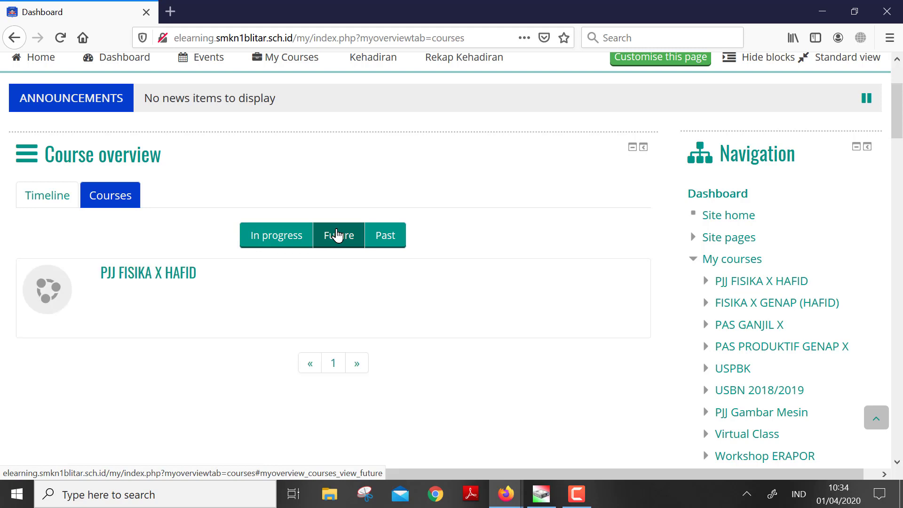
{"action": "left_click", "coordinate": [386, 242]}
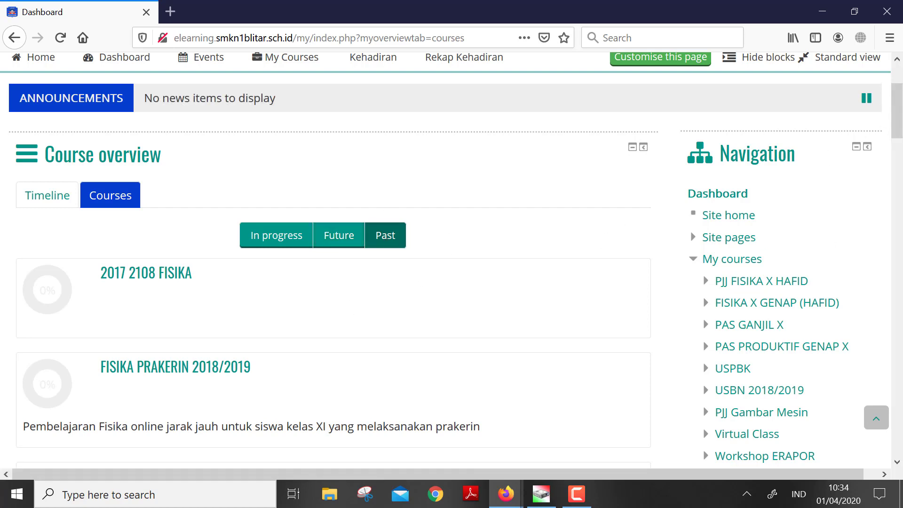
{"action": "scroll", "coordinate": [79, 303], "scroll_direction": "down", "scroll_amount": 3}
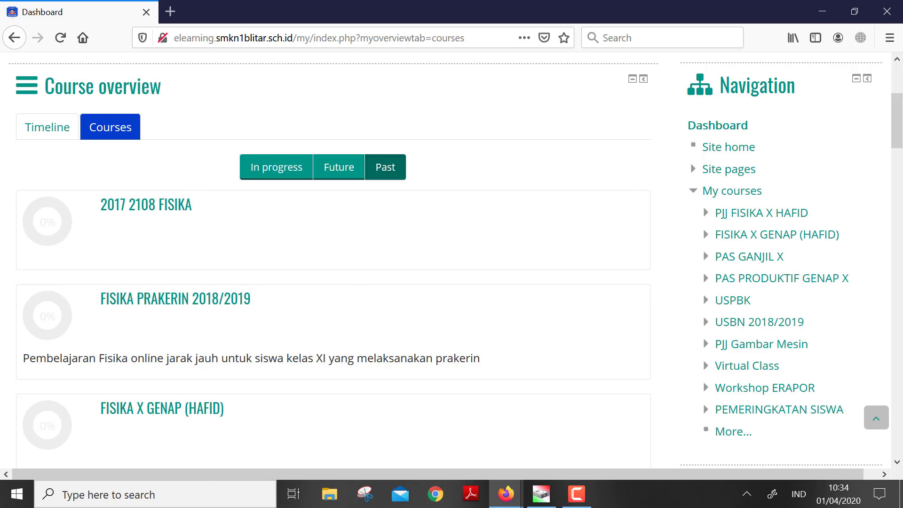
{"action": "left_click_drag", "start_coordinate": [895, 99], "coordinate": [901, 140]}
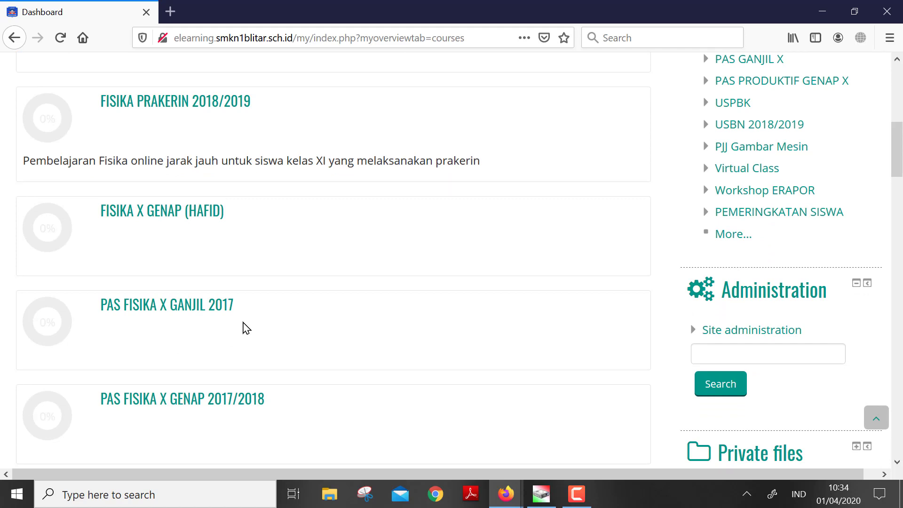
{"action": "left_click_drag", "start_coordinate": [899, 155], "coordinate": [899, 117]}
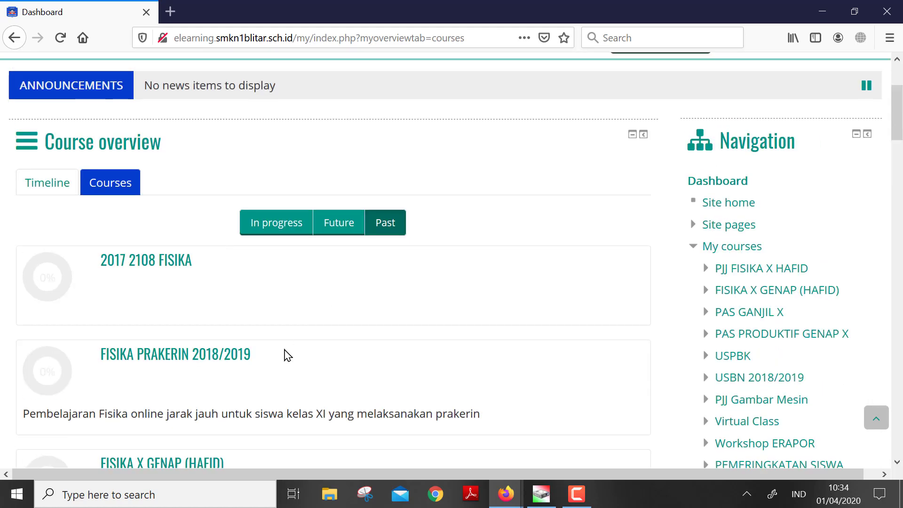
{"action": "left_click", "coordinate": [264, 235]}
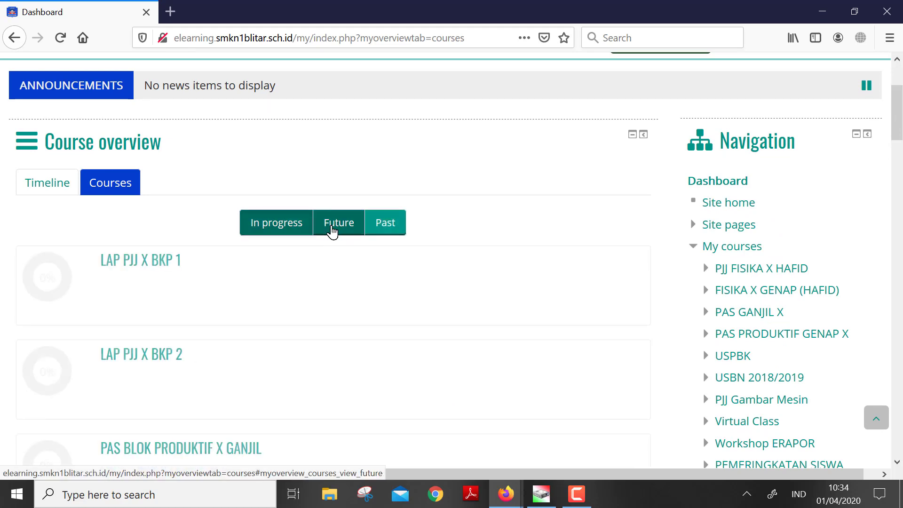
{"action": "left_click", "coordinate": [333, 228]}
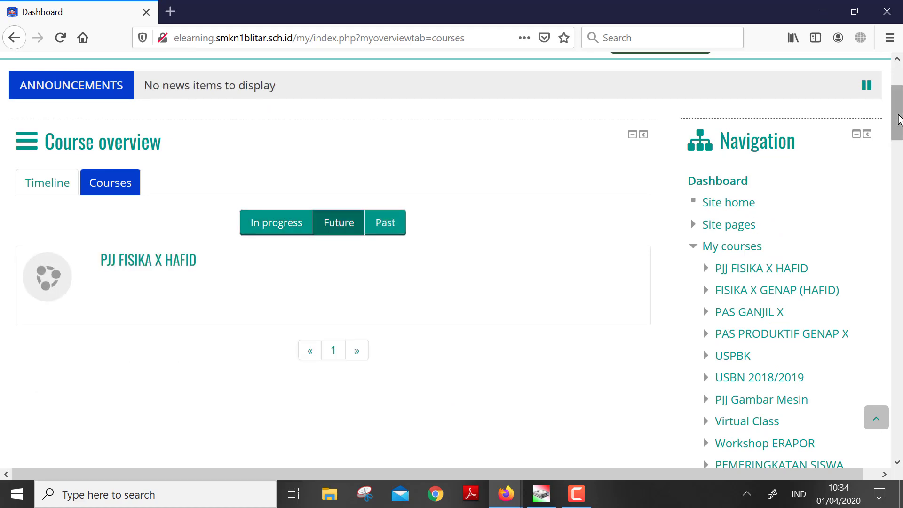
{"action": "scroll", "coordinate": [897, 118], "scroll_direction": "up", "scroll_amount": 3}
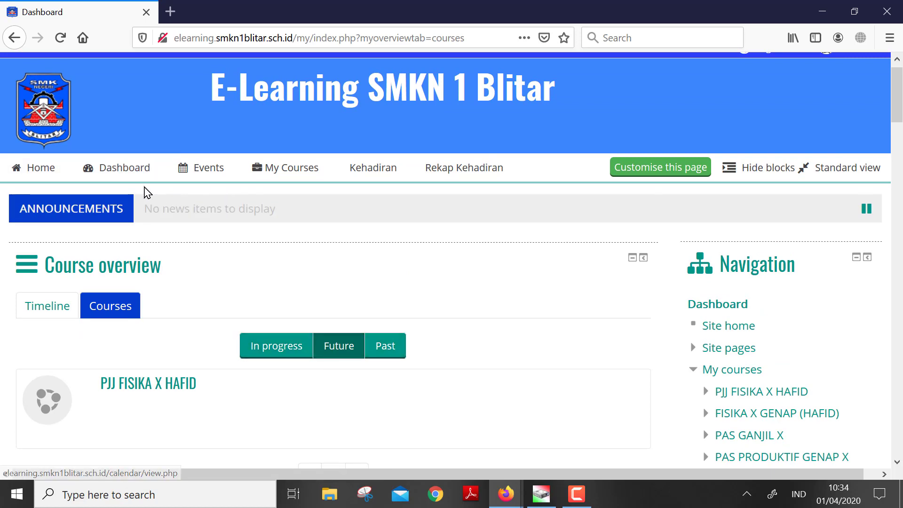
Open the teacher's PJJ FISIKA X course from the list of own courses
{"action": "mouse_move", "coordinate": [301, 166]}
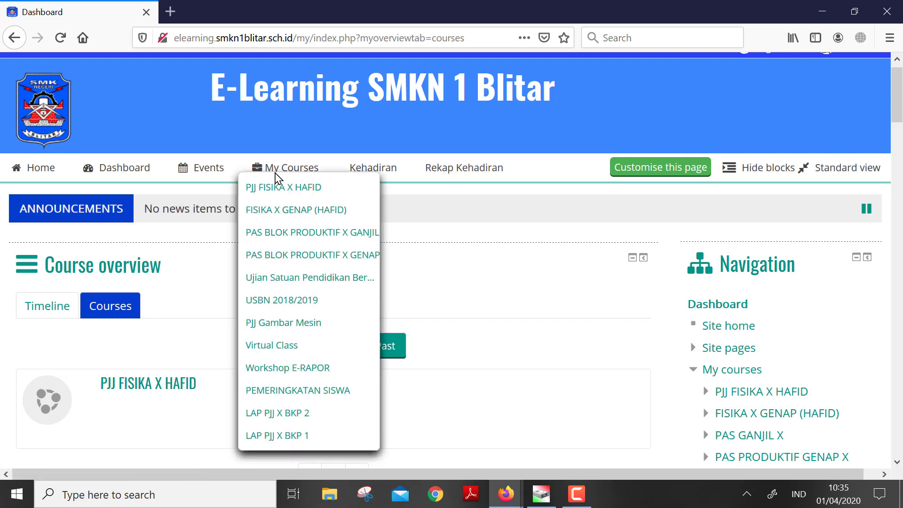
{"action": "mouse_move", "coordinate": [256, 164]}
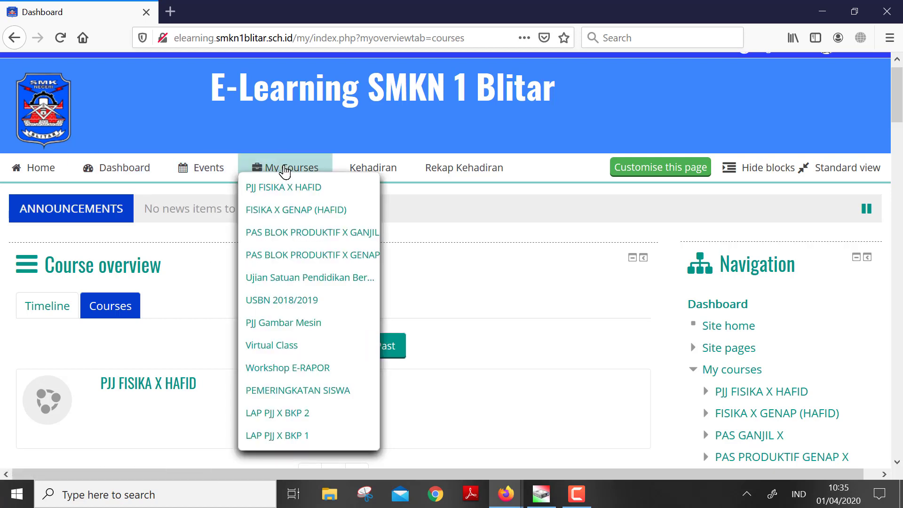
{"action": "scroll", "coordinate": [296, 188], "scroll_direction": "up", "scroll_amount": 1}
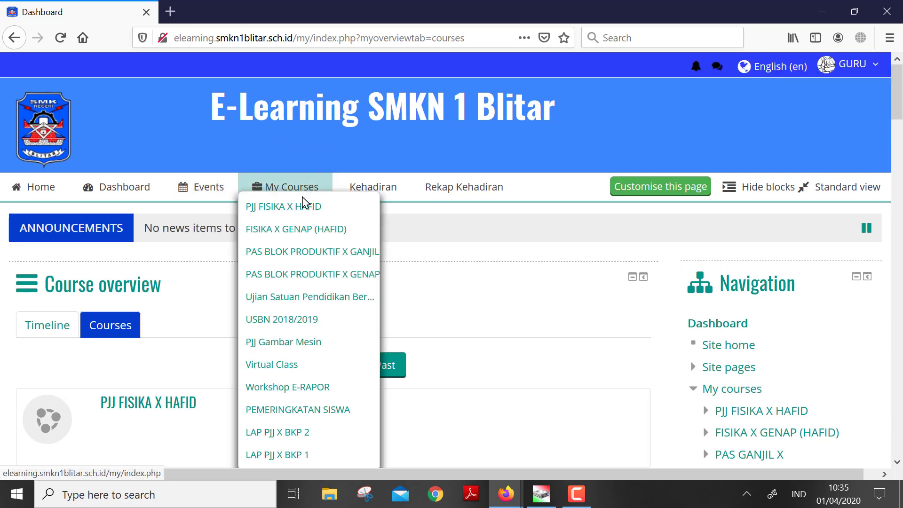
{"action": "left_click", "coordinate": [296, 210]}
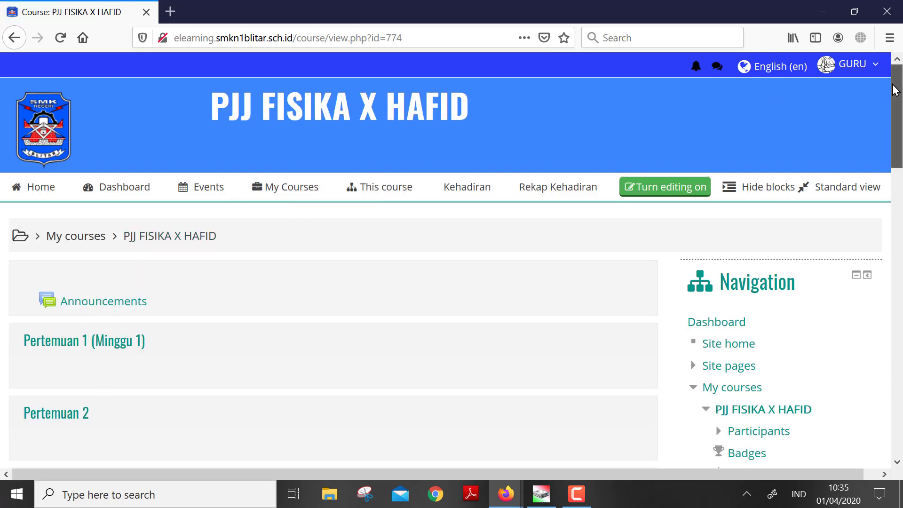
Dismiss the CCleaner alert and turn on editing for the PJJ FISIKA X course
{"action": "mouse_move", "coordinate": [895, 97]}
{"action": "left_mouse_down"}
{"action": "mouse_move", "coordinate": [895, 145]}
{"action": "mouse_move", "coordinate": [900, 89]}
{"action": "mouse_move", "coordinate": [901, 101]}
{"action": "left_mouse_up"}
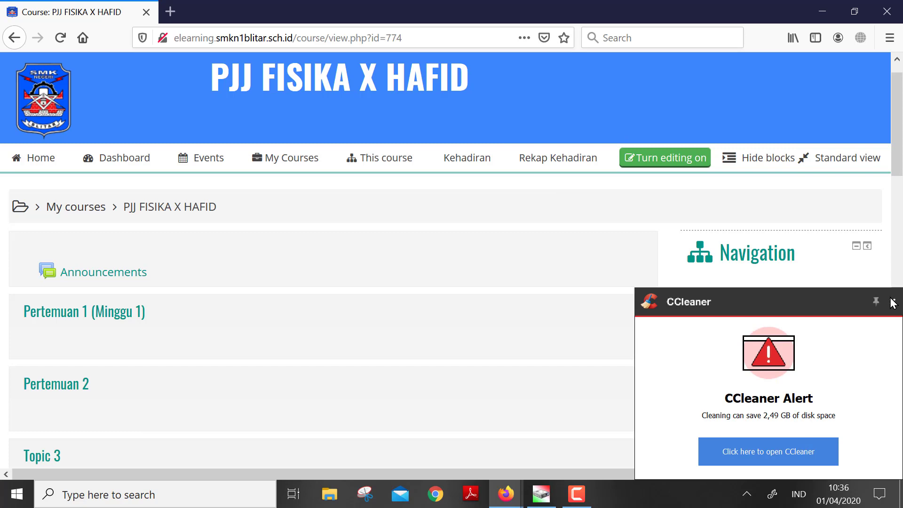
{"action": "left_click", "coordinate": [893, 303]}
{"action": "left_click", "coordinate": [674, 164]}
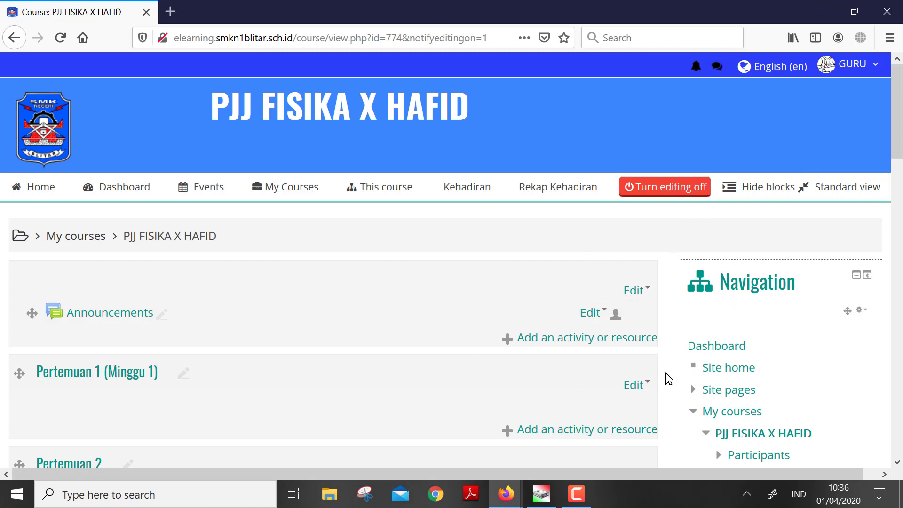
Rename the section "Pertemuan 1 (Minggu 1)" as "Pertemuan 1 (23 - 28 Maret 2020)"
{"action": "scroll", "coordinate": [898, 86], "scroll_direction": "down", "scroll_amount": 3}
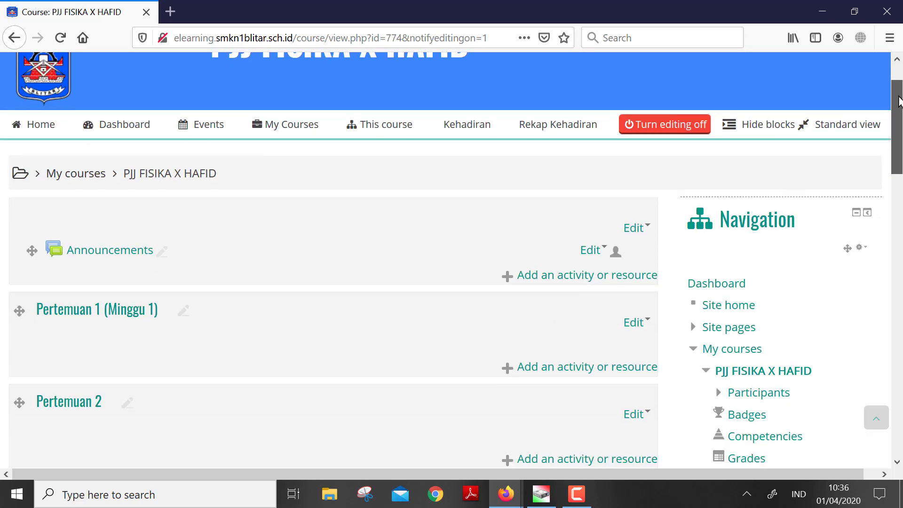
{"action": "left_click", "coordinate": [183, 306]}
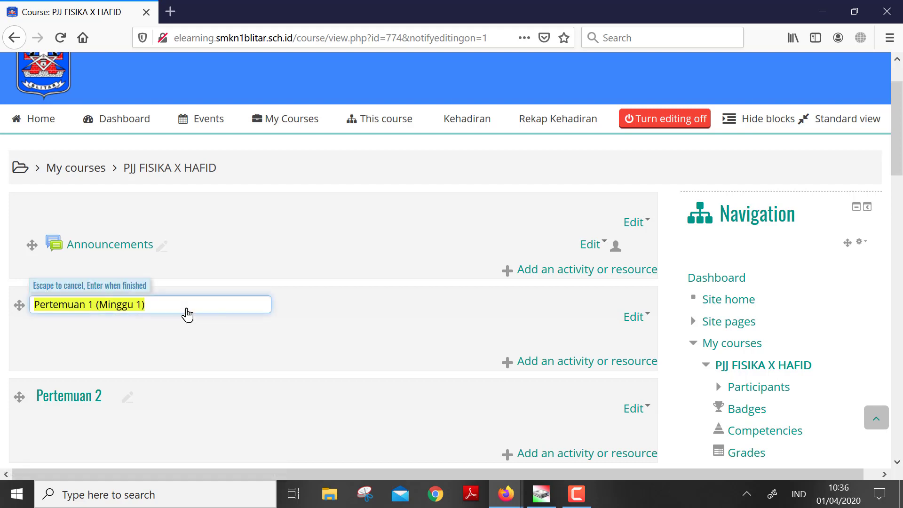
{"action": "left_click", "coordinate": [187, 310]}
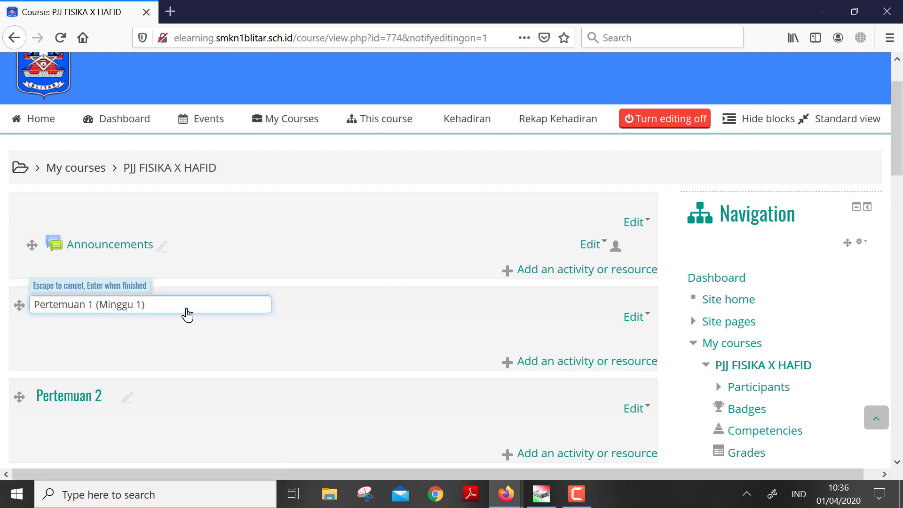
{"action": "key", "text": "ctrl+shift+Left"}
{"action": "key", "text": "ctrl+shift+Left"}
{"action": "key", "text": "ctrl+shift+Left"}
{"action": "key", "text": "ctrl+shift+Left"}
{"action": "left_click", "coordinate": [187, 315]}
{"action": "key", "text": "shift+End"}
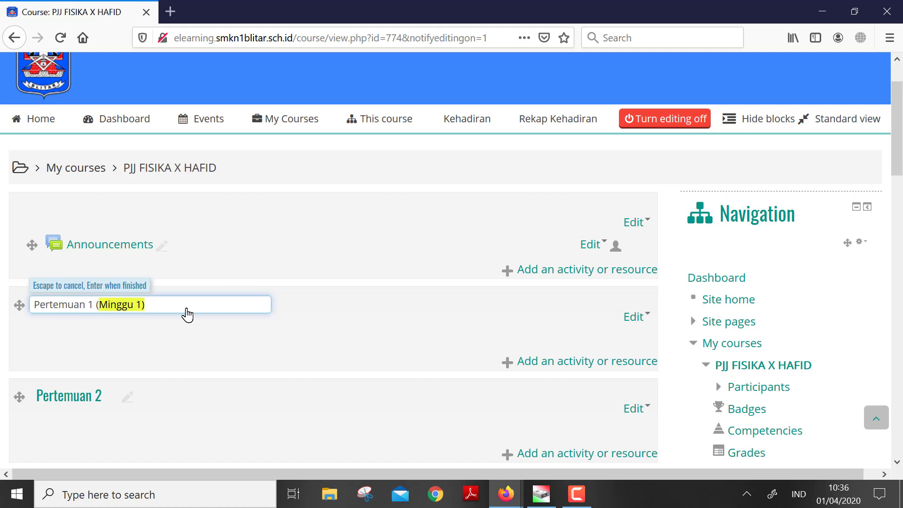
{"action": "type", "text": "23"}
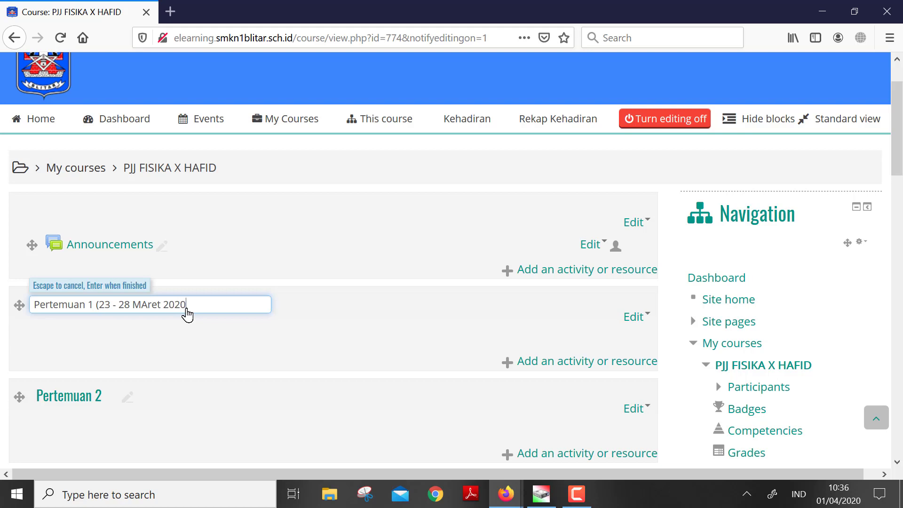
{"action": "type", "text": "a"}
{"action": "key", "text": "ctrl+Right"}
{"action": "type", "text": ")"}
{"action": "key", "text": "Return"}
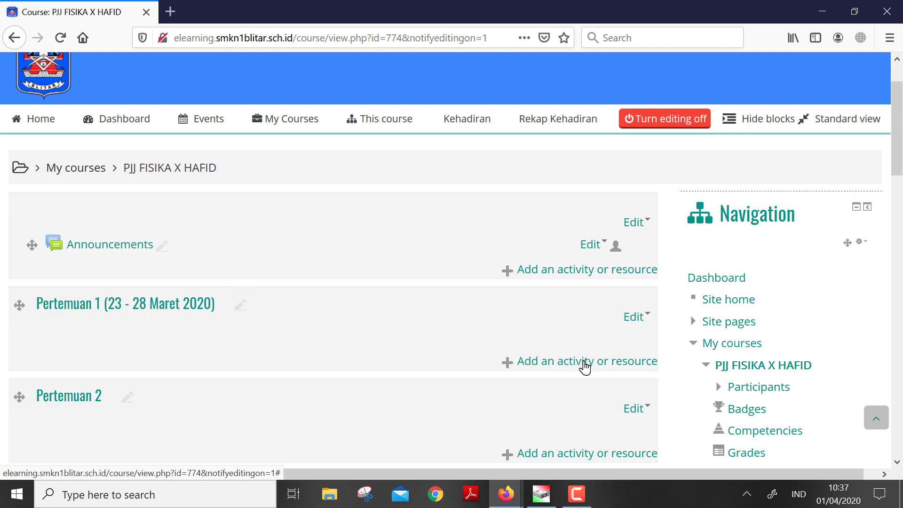
Look through the available activities and resources for the Pertemuan 1 section and add a File resource
{"action": "left_click", "coordinate": [585, 367]}
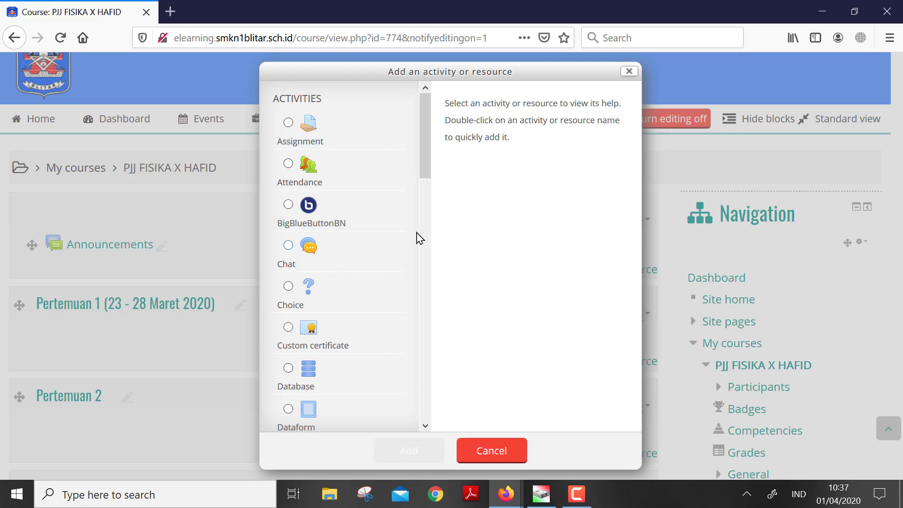
{"action": "mouse_move", "coordinate": [428, 138]}
{"action": "left_mouse_down"}
{"action": "mouse_move", "coordinate": [429, 191]}
{"action": "mouse_move", "coordinate": [422, 126]}
{"action": "left_mouse_up"}
{"action": "left_click_drag", "start_coordinate": [425, 143], "coordinate": [429, 343]}
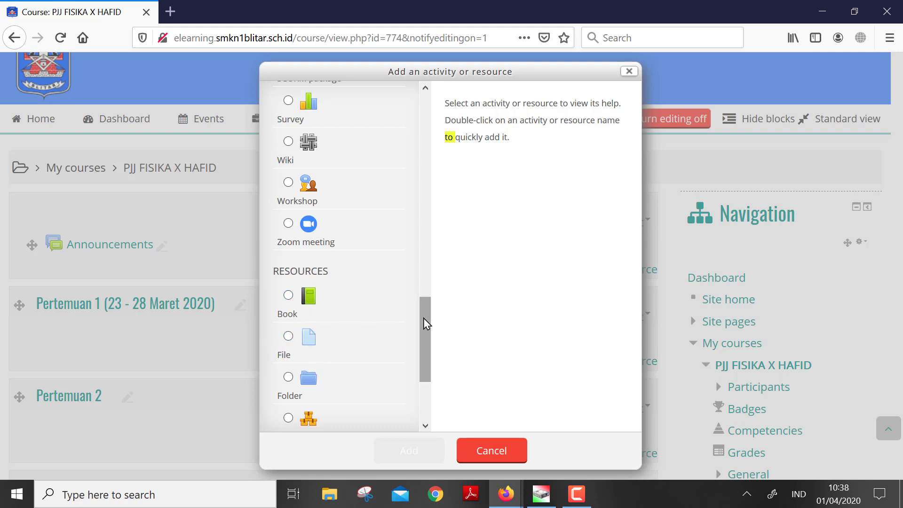
{"action": "left_click_drag", "start_coordinate": [427, 322], "coordinate": [425, 359]}
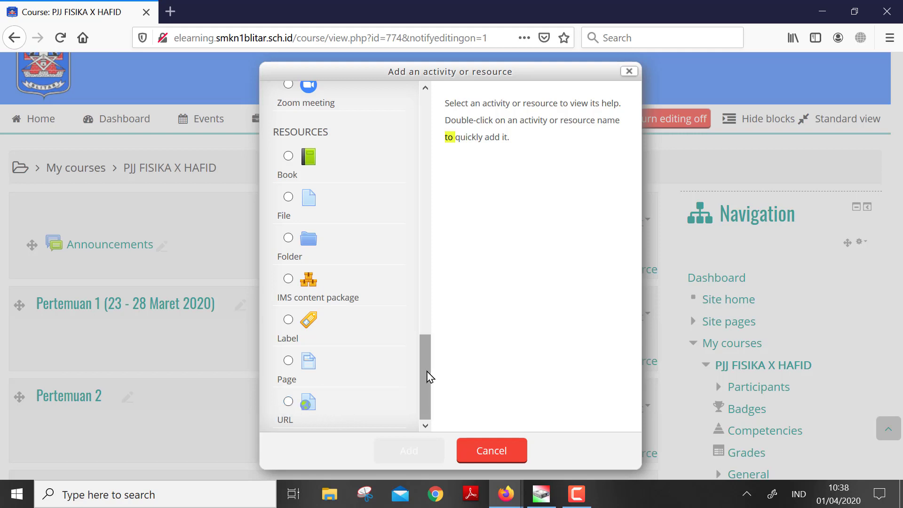
{"action": "left_click_drag", "start_coordinate": [428, 376], "coordinate": [425, 61]}
{"action": "left_click_drag", "start_coordinate": [419, 120], "coordinate": [417, 357]}
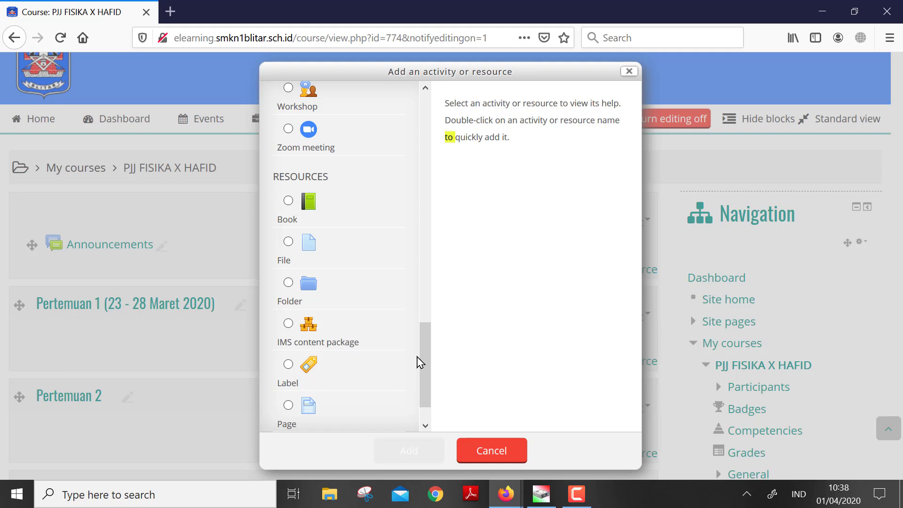
{"action": "left_click_drag", "start_coordinate": [420, 363], "coordinate": [420, 320]}
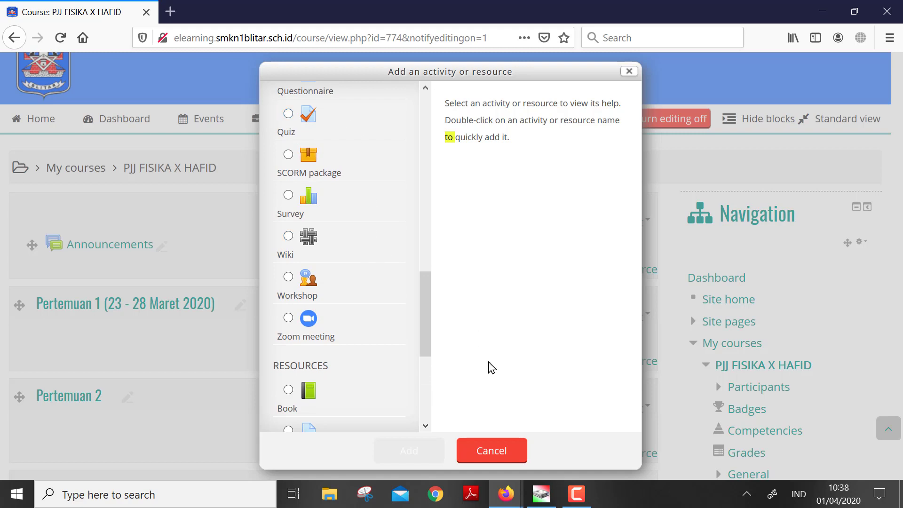
{"action": "left_click_drag", "start_coordinate": [427, 313], "coordinate": [429, 389]}
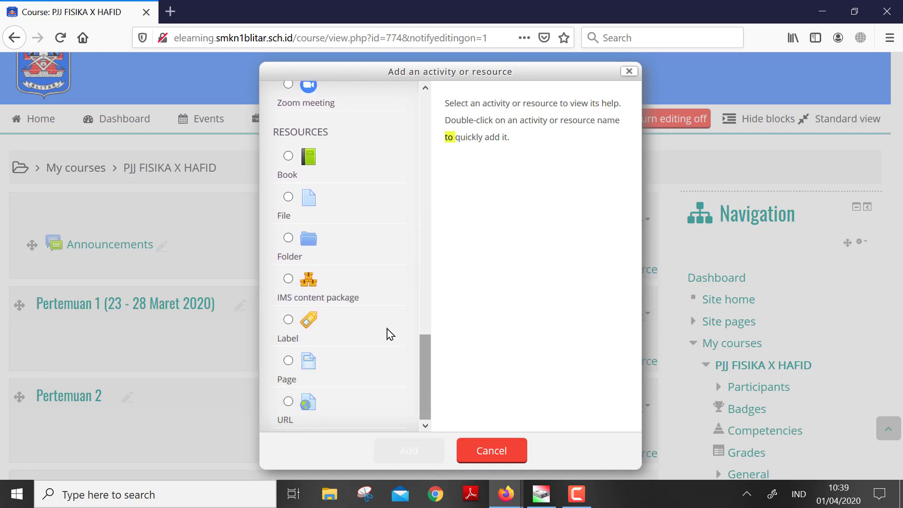
{"action": "left_click", "coordinate": [289, 198]}
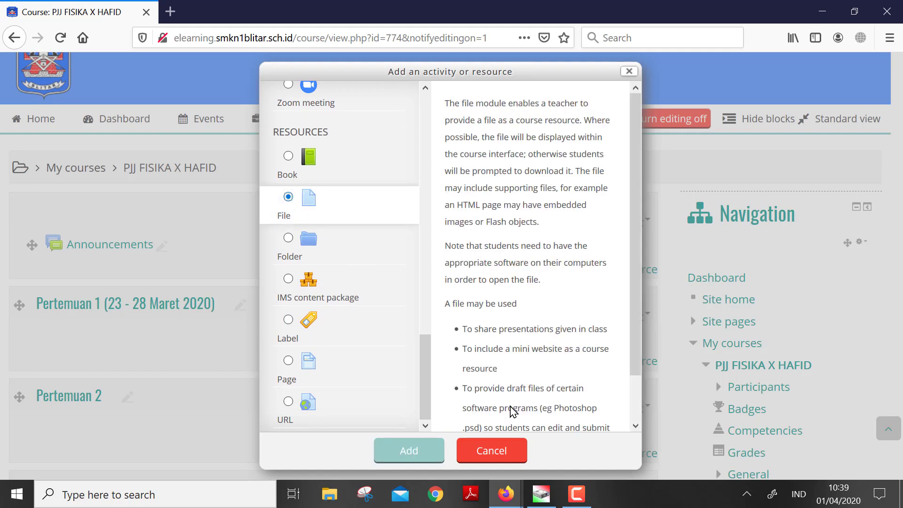
{"action": "left_click", "coordinate": [427, 460]}
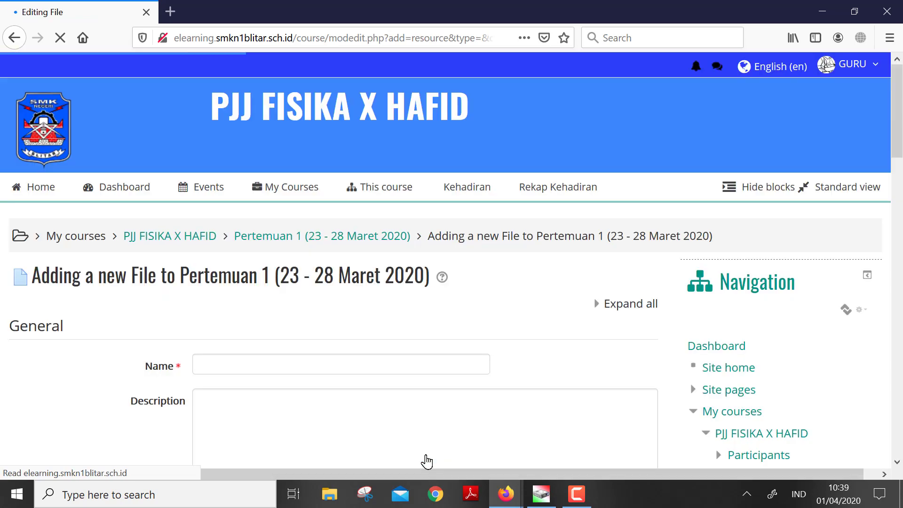
Name the new file resource "Materi Pertemuan 1: Suhu dan Kalor"
{"action": "left_click_drag", "start_coordinate": [898, 94], "coordinate": [901, 134]}
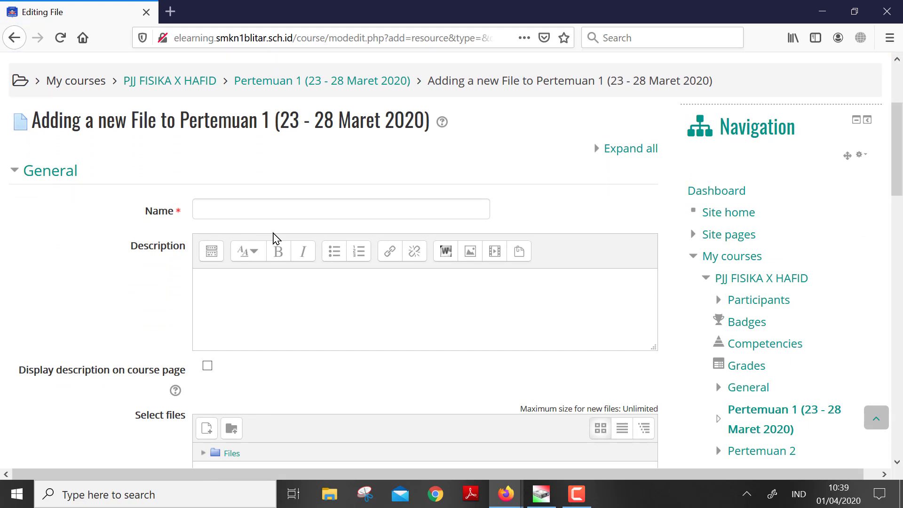
{"action": "left_click", "coordinate": [267, 210]}
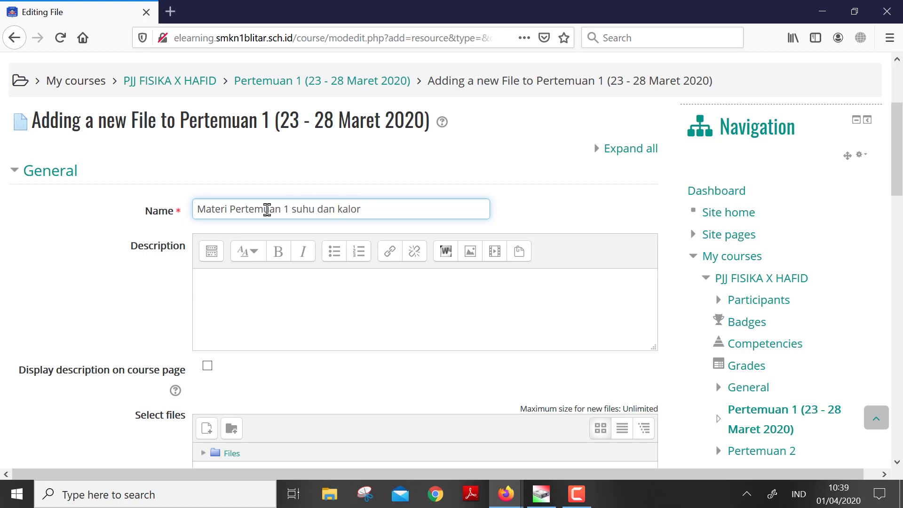
{"action": "type", "text": ": S"}
{"action": "key", "text": "ctrl+Right"}
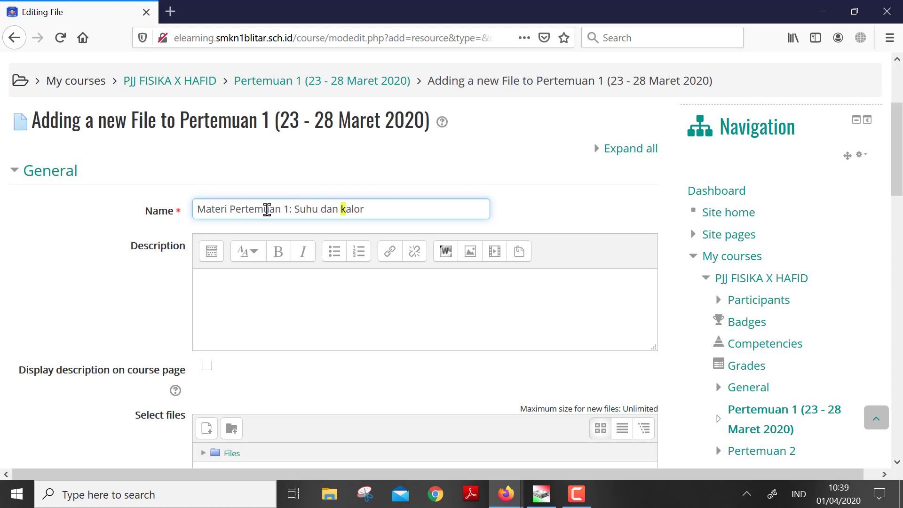
{"action": "type", "text": "K"}
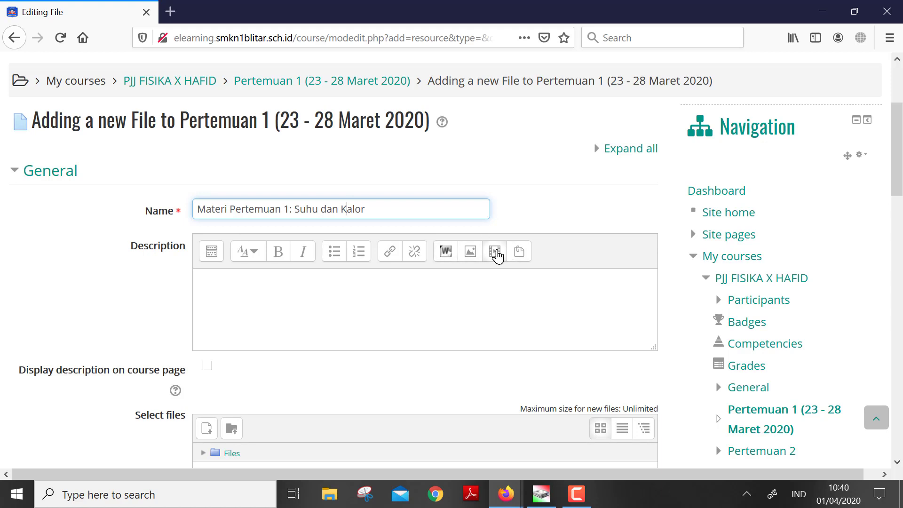
Enter the description "Silahkan pelajari materi berikut!" for the file resource
{"action": "left_click", "coordinate": [370, 299]}
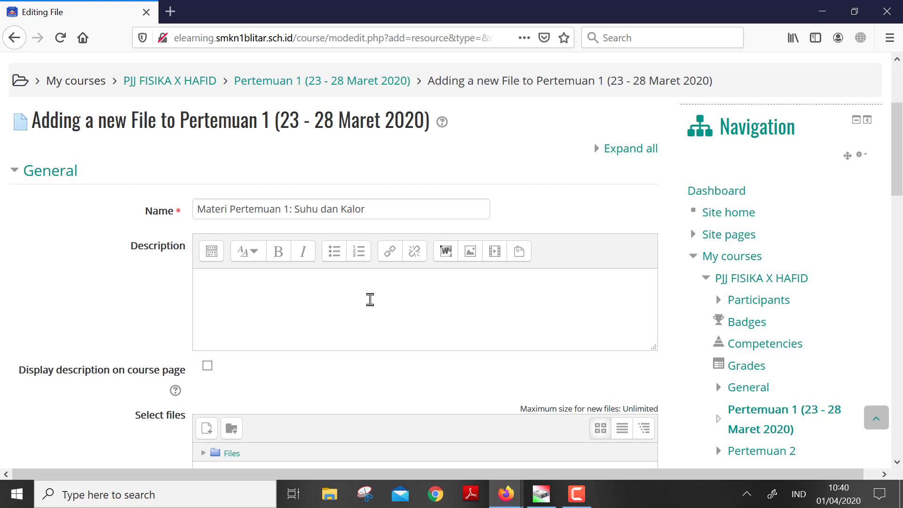
{"action": "type", "text": "Silahkan"}
{"action": "key", "text": "shift+Right"}
{"action": "type", "text": "S"}
{"action": "key", "text": "End"}
{"action": "type", "text": "pelajari ma"}
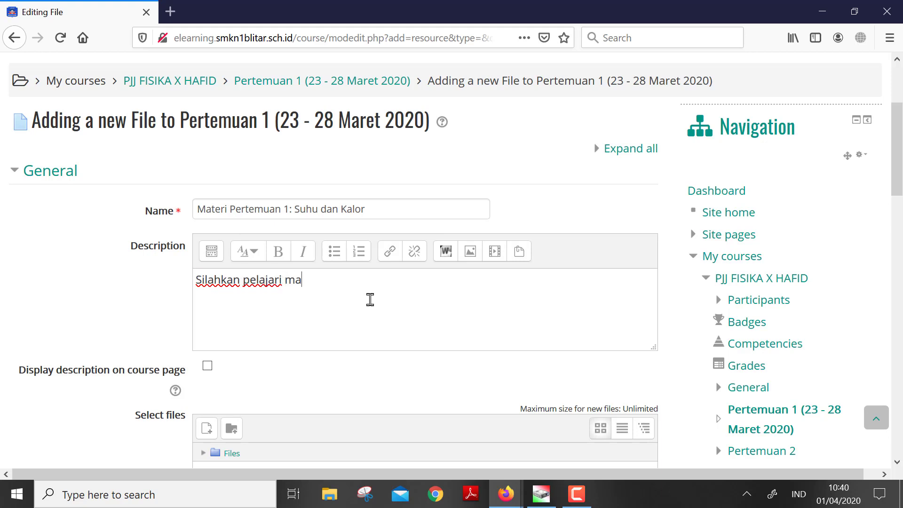
{"action": "type", "text": "teri berikut"}
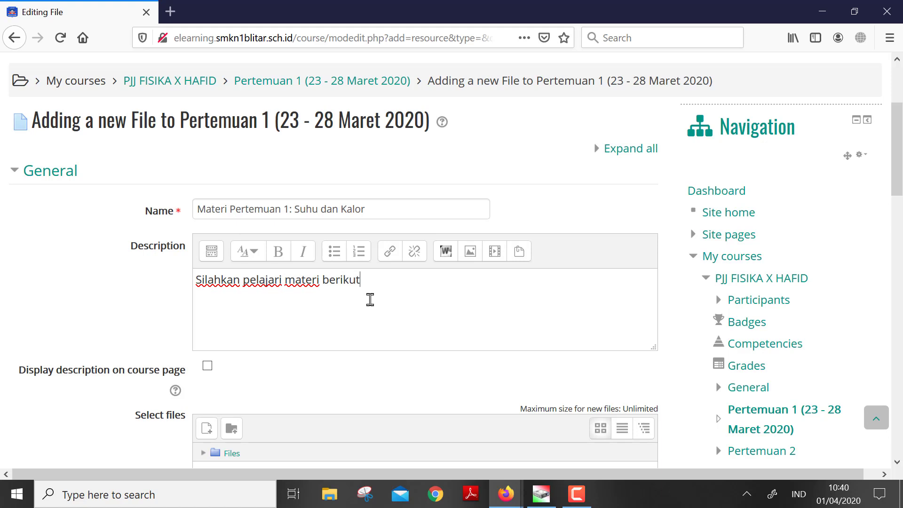
{"action": "type", "text": ":"}
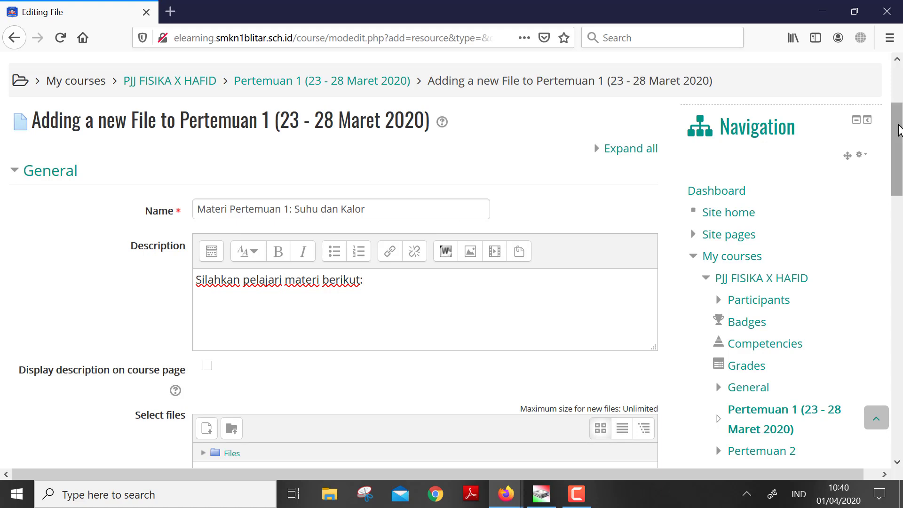
{"action": "left_click_drag", "start_coordinate": [901, 151], "coordinate": [901, 176]}
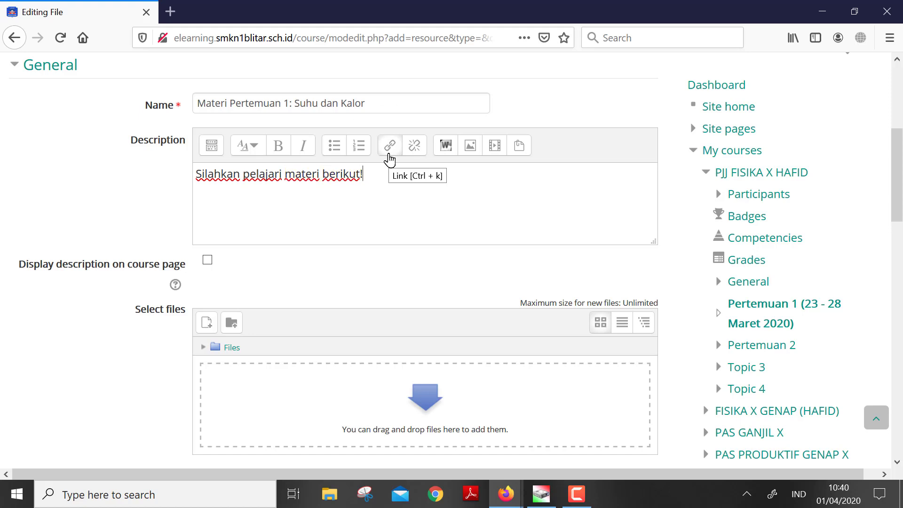
Turn on displaying the description on the course page and turn it off again
{"action": "left_click", "coordinate": [207, 260]}
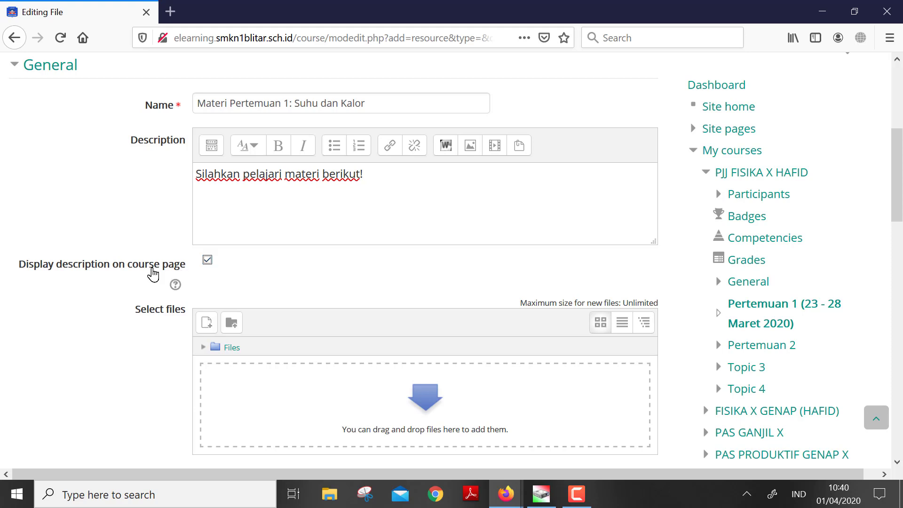
{"action": "left_click", "coordinate": [208, 260]}
Upload the PDF "Edaran Pembelajaran Jarak Jauh untuk ..." from File Explorer's recent files to the resource's file area
{"action": "left_click_drag", "start_coordinate": [899, 160], "coordinate": [900, 183]}
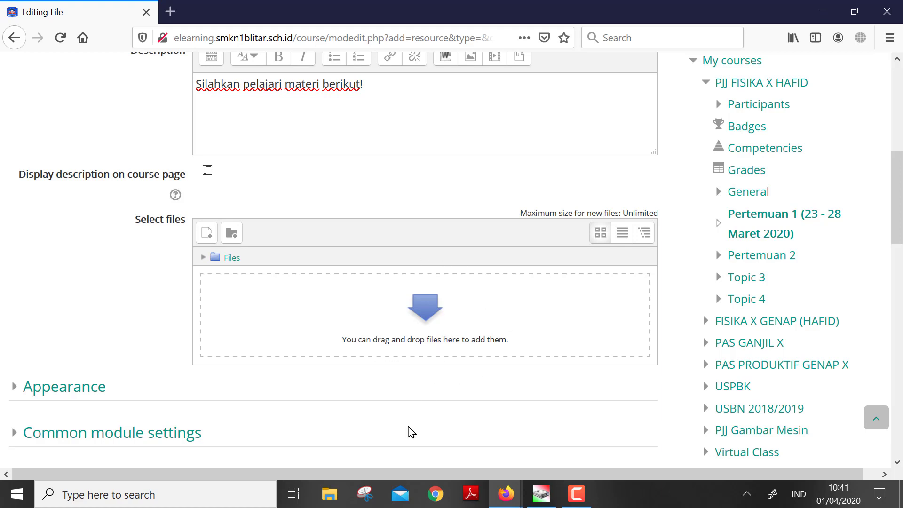
{"action": "left_click", "coordinate": [329, 498]}
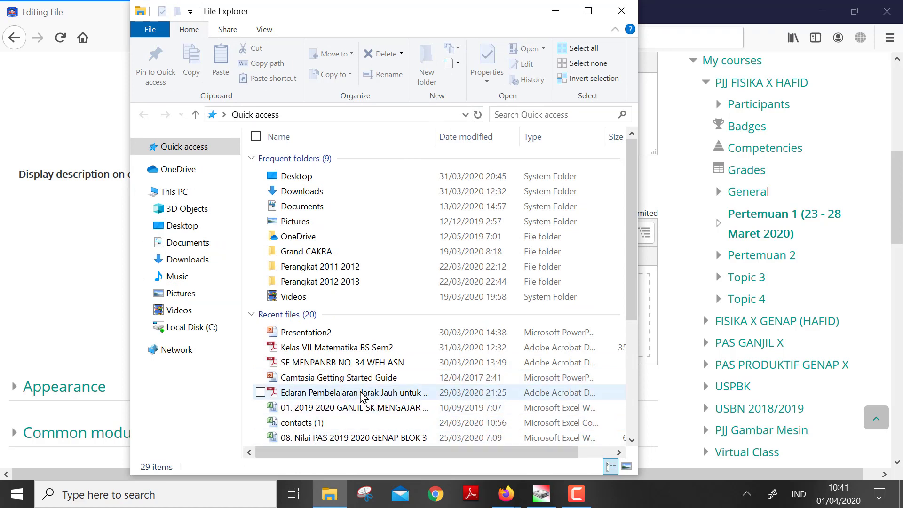
{"action": "left_click", "coordinate": [345, 398]}
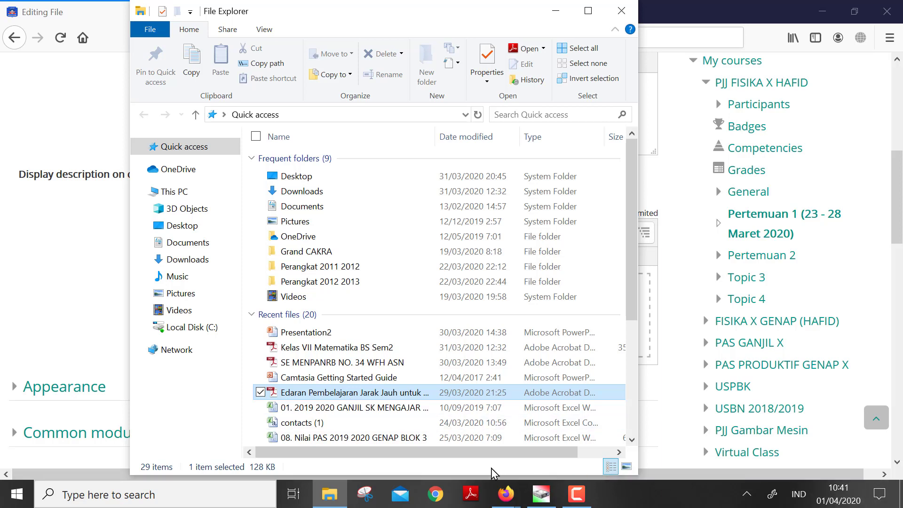
{"action": "key", "text": "super+Up"}
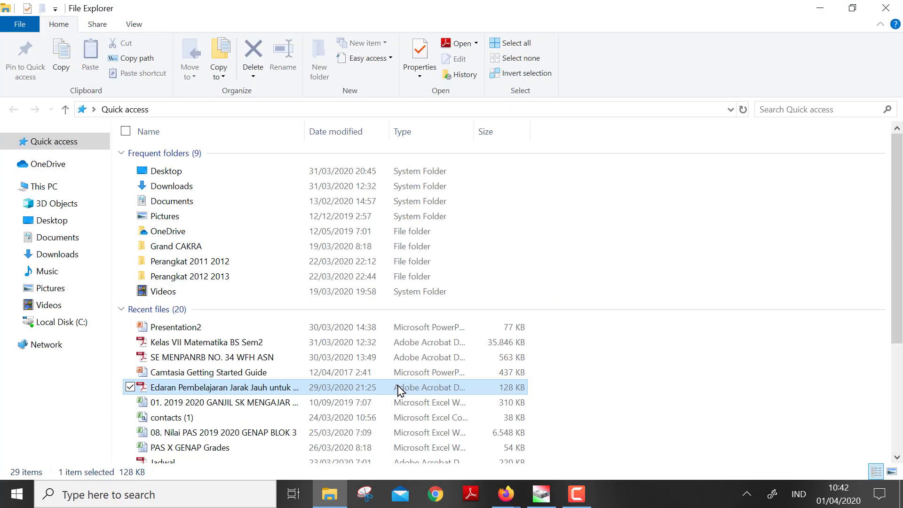
{"action": "left_click_drag", "start_coordinate": [399, 391], "coordinate": [458, 332]}
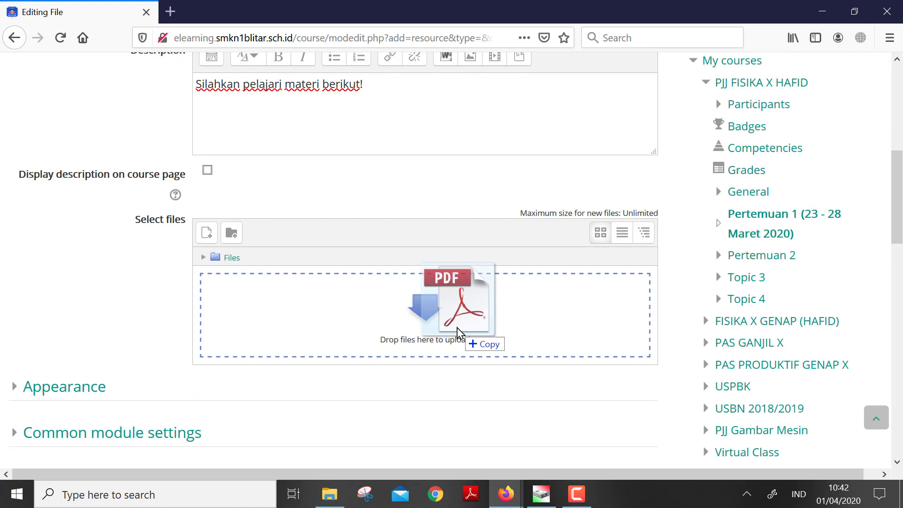
{"action": "left_click_drag", "start_coordinate": [457, 329], "coordinate": [460, 329]}
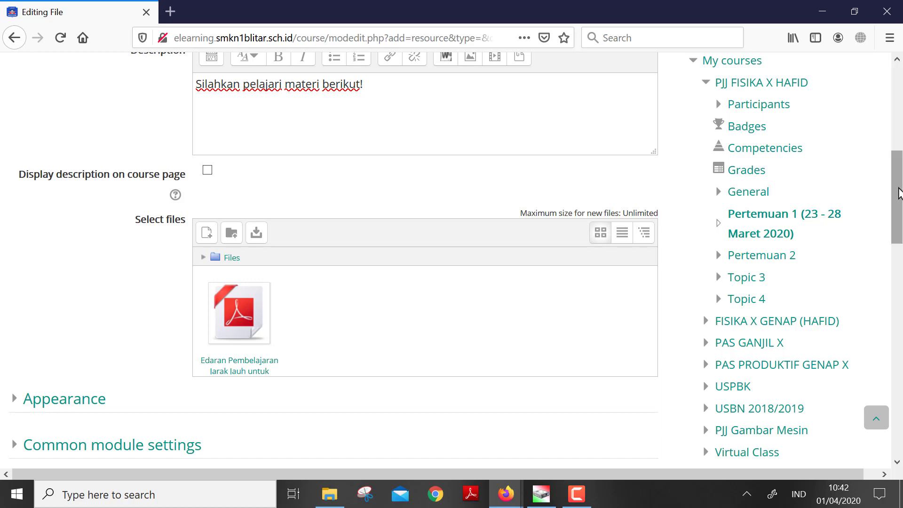
Set the file resource's completion tracking to "Show activity as complete when conditions are met"
{"action": "left_click_drag", "start_coordinate": [898, 201], "coordinate": [900, 267]}
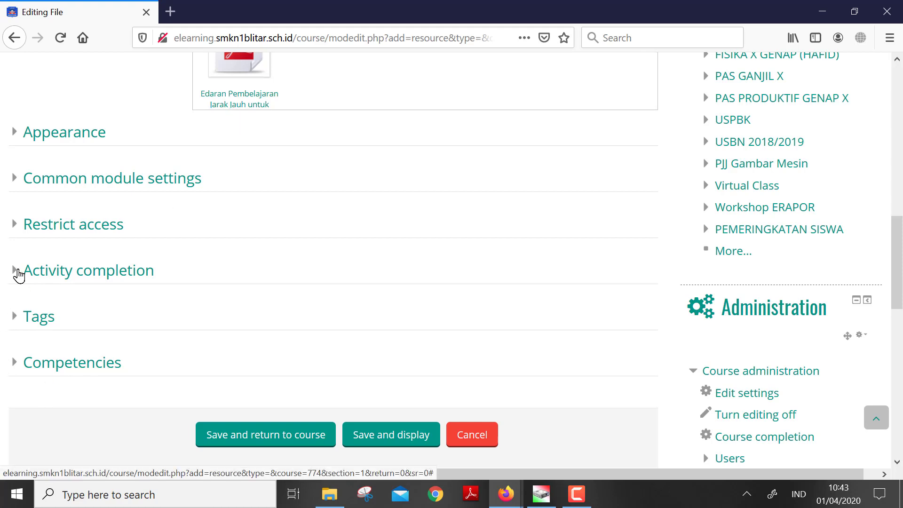
{"action": "left_click", "coordinate": [18, 273]}
{"action": "left_click", "coordinate": [18, 274]}
{"action": "left_click", "coordinate": [14, 276]}
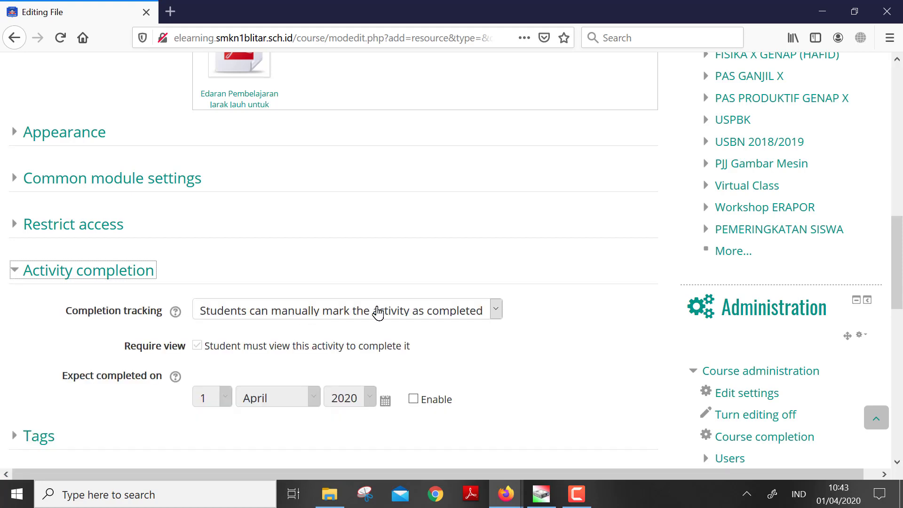
{"action": "left_click", "coordinate": [390, 315]}
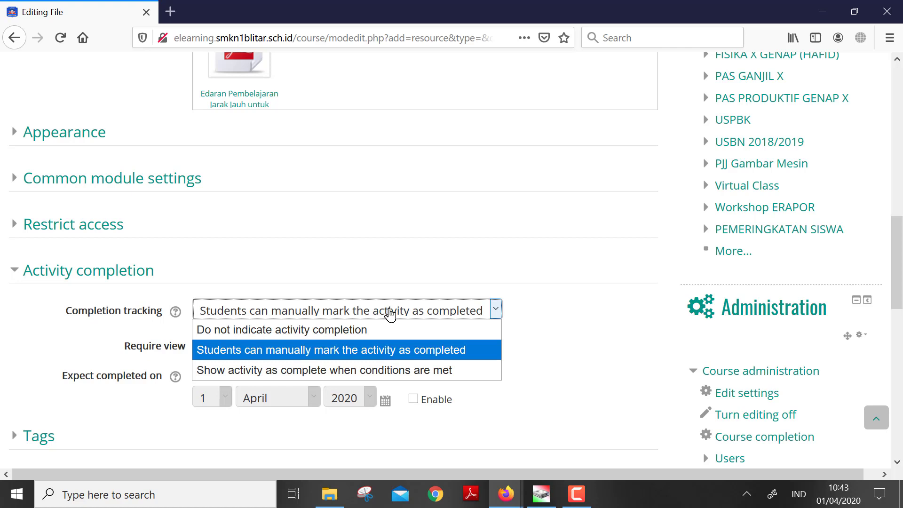
{"action": "left_click", "coordinate": [586, 354]}
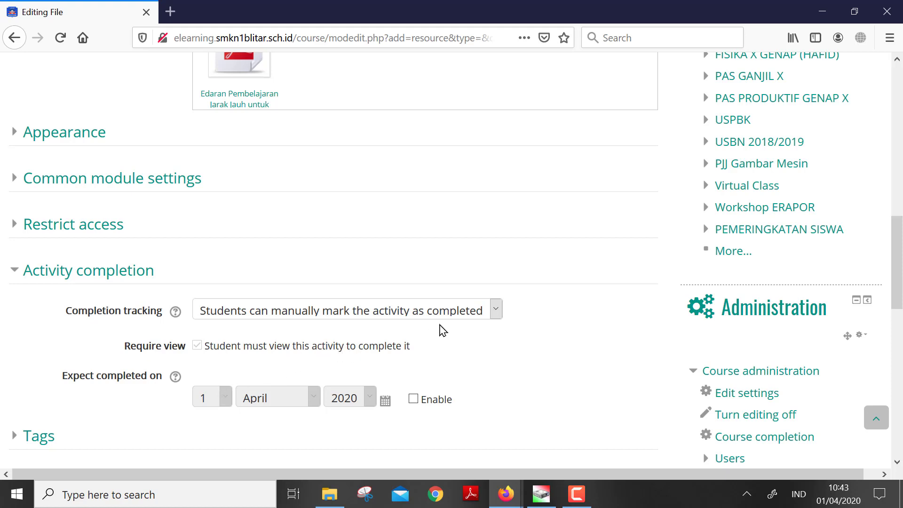
{"action": "left_click", "coordinate": [447, 317]}
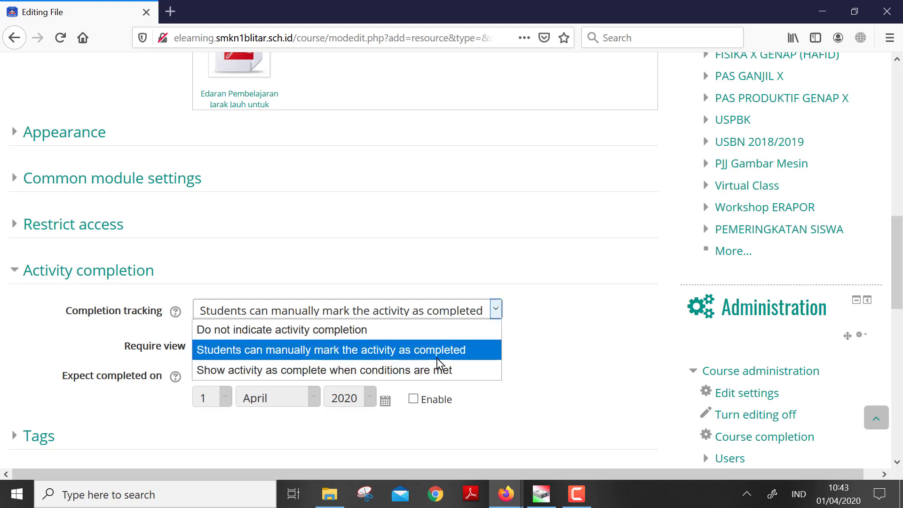
{"action": "left_click", "coordinate": [431, 370]}
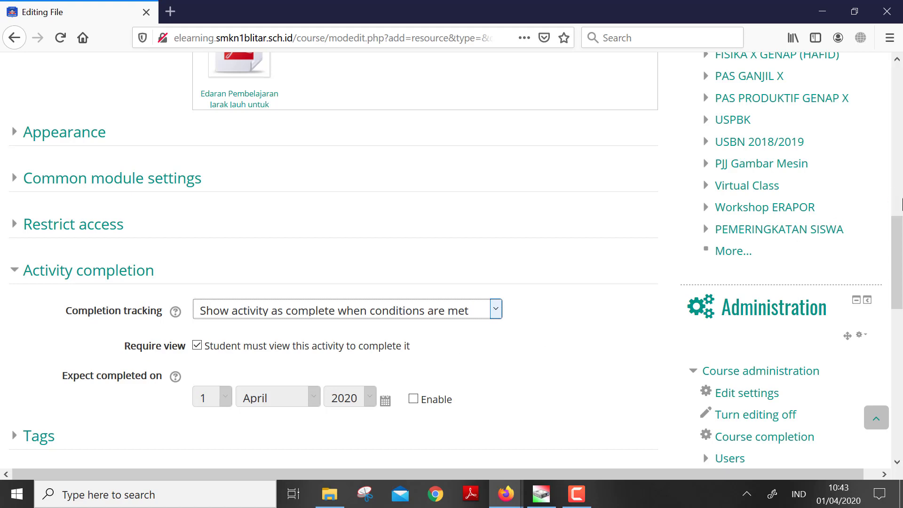
Save the file resource and return to the course page
{"action": "left_click_drag", "start_coordinate": [902, 235], "coordinate": [902, 252]}
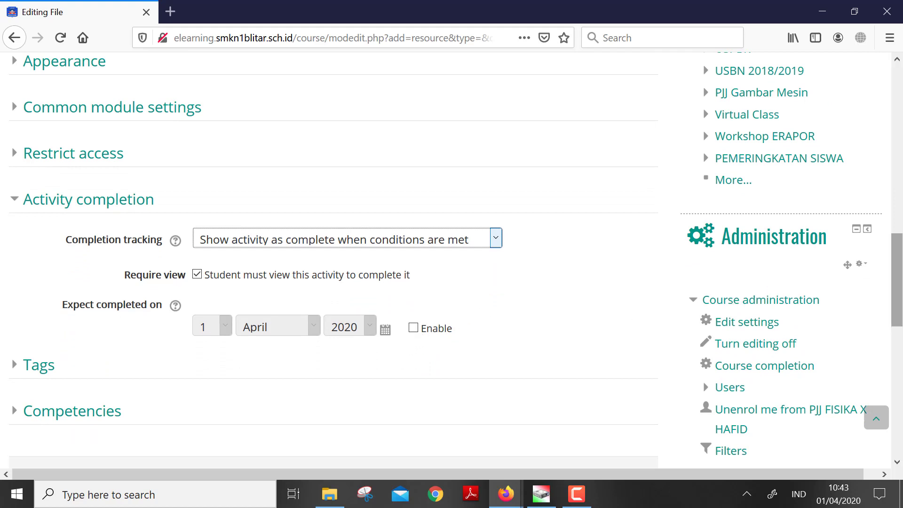
{"action": "scroll", "coordinate": [895, 256], "scroll_direction": "down", "scroll_amount": 3}
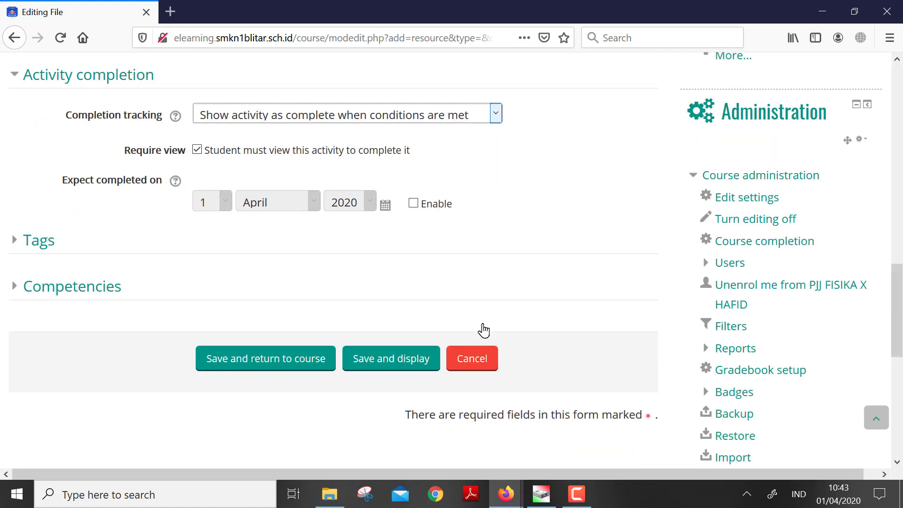
{"action": "left_click", "coordinate": [234, 356]}
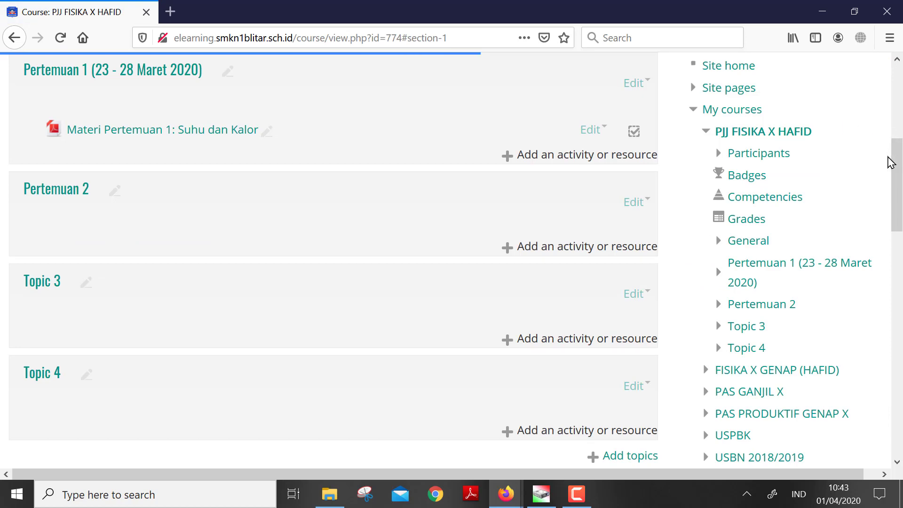
Open the "Materi Pertemuan 1: Suhu dan Kalor" material to check its PDF, and go back to the course page
{"action": "scroll", "coordinate": [899, 179], "scroll_direction": "up", "scroll_amount": 3}
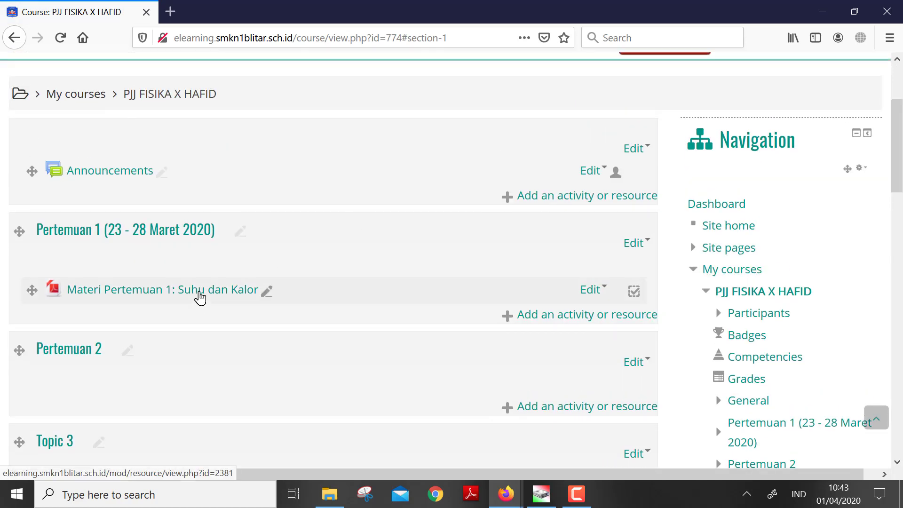
{"action": "left_click", "coordinate": [168, 297]}
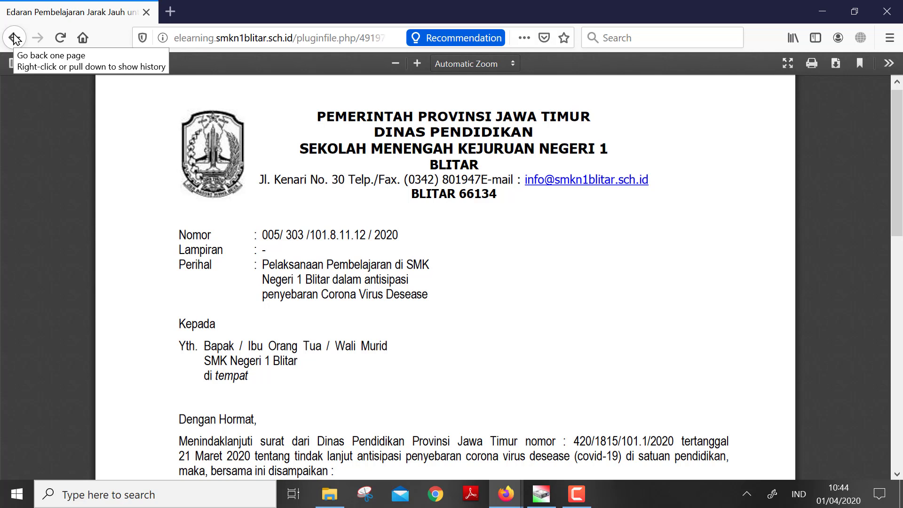
{"action": "left_click", "coordinate": [14, 37]}
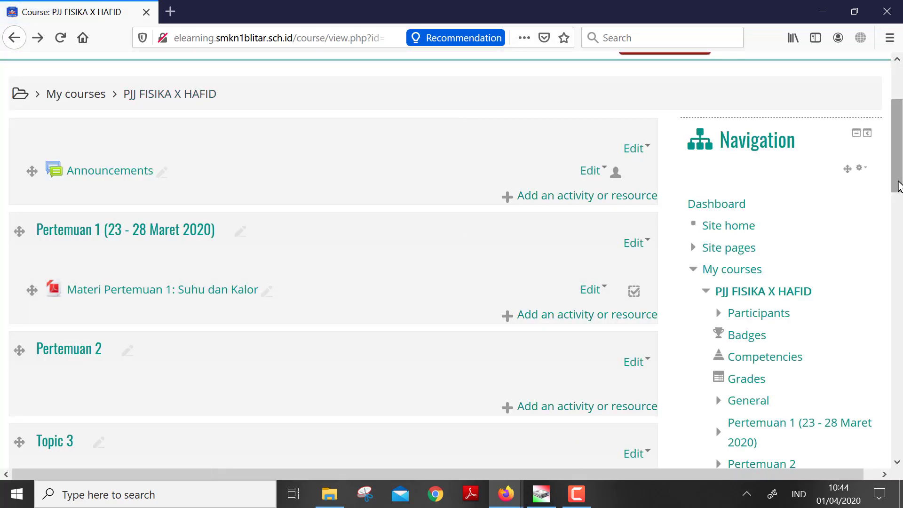
Add a new URL resource to the Pertemuan 1 (23 - 28 Maret 2020) section
{"action": "mouse_move", "coordinate": [899, 186]}
{"action": "left_mouse_down"}
{"action": "mouse_move", "coordinate": [898, 168]}
{"action": "mouse_move", "coordinate": [899, 188]}
{"action": "mouse_move", "coordinate": [901, 176]}
{"action": "left_mouse_up"}
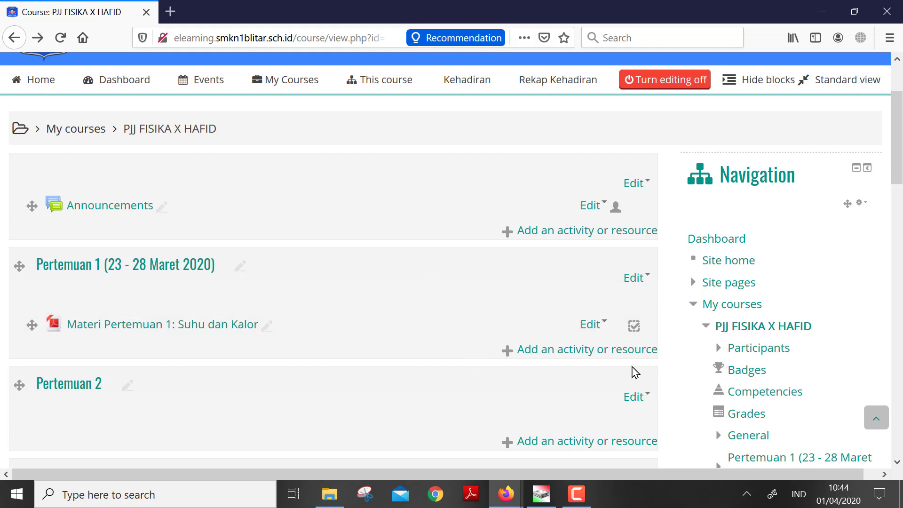
{"action": "left_click", "coordinate": [609, 353]}
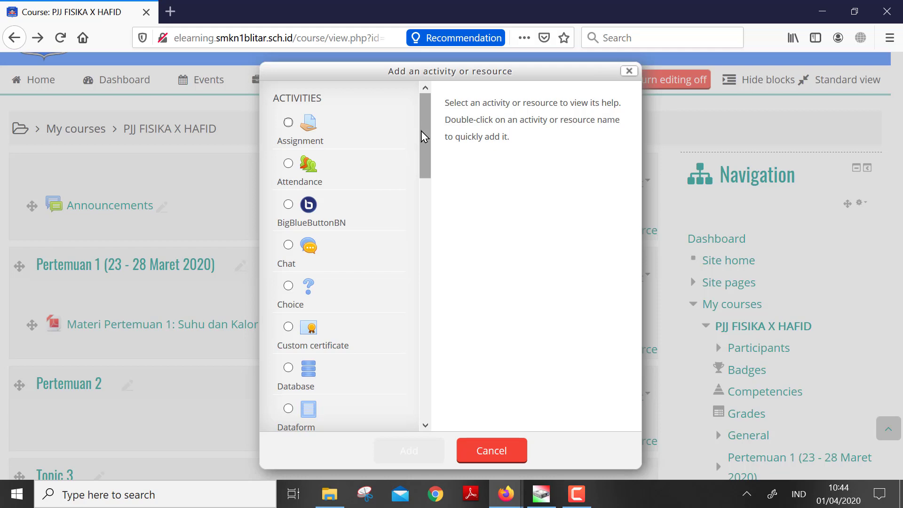
{"action": "left_click_drag", "start_coordinate": [422, 130], "coordinate": [411, 337]}
{"action": "scroll", "coordinate": [425, 348], "scroll_direction": "down", "scroll_amount": 3}
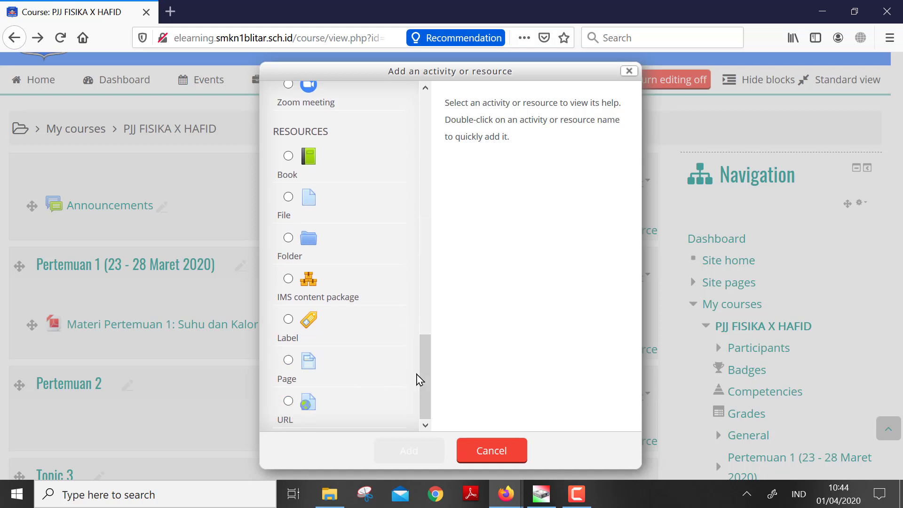
{"action": "left_click", "coordinate": [288, 401]}
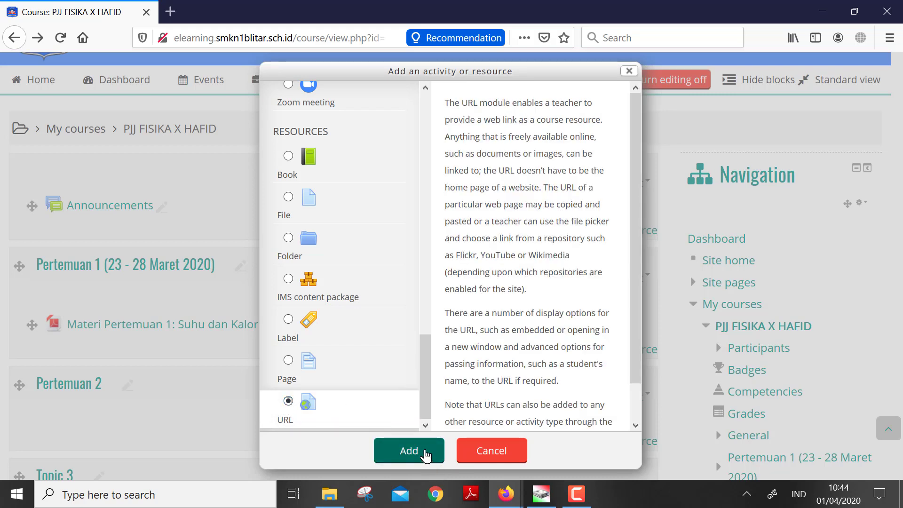
{"action": "left_click", "coordinate": [425, 452]}
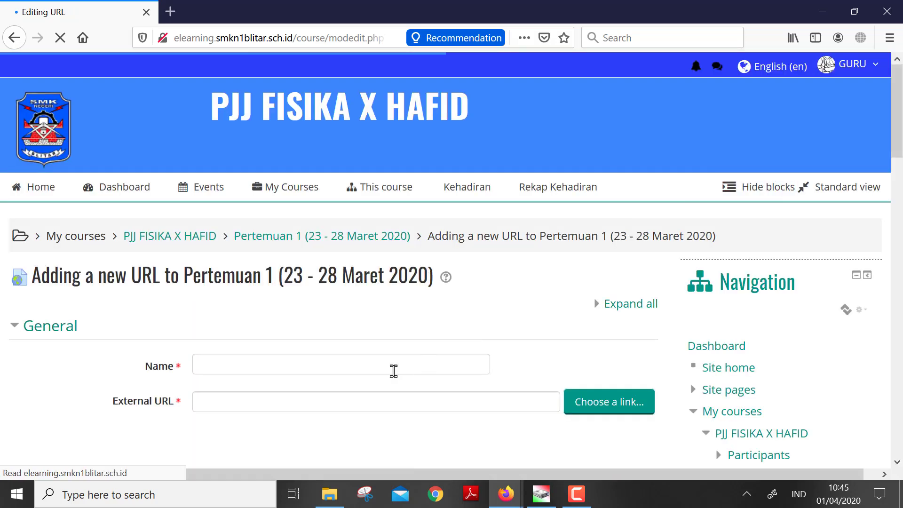
Name the new URL resource "Video bagus"
{"action": "left_click", "coordinate": [379, 371]}
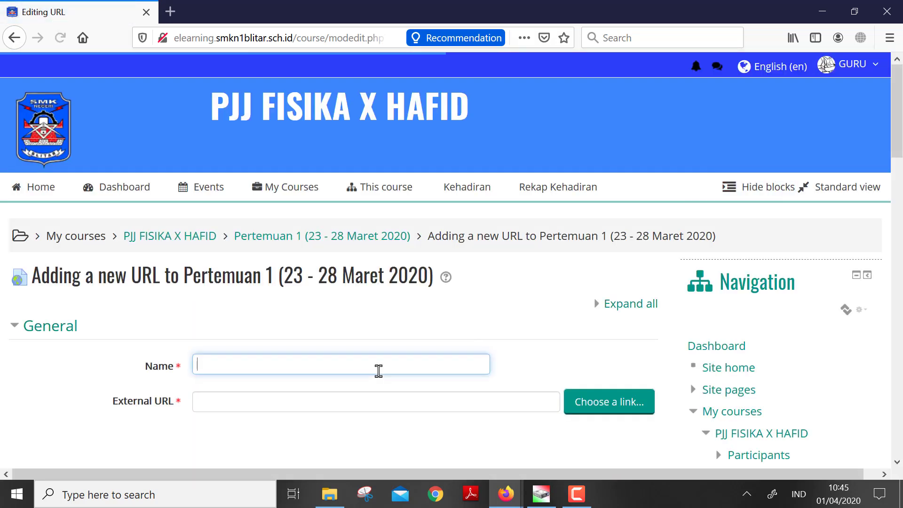
{"action": "type", "text": "Video"}
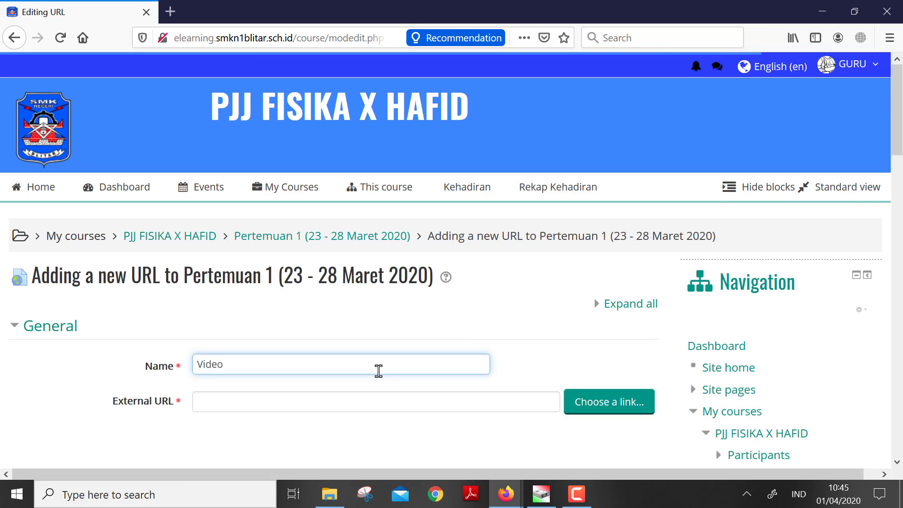
{"action": "type", "text": " ba"}
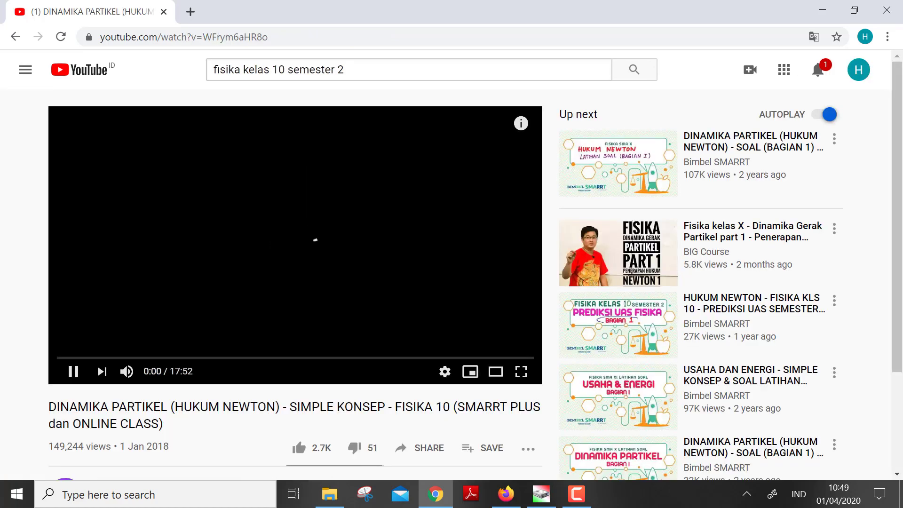
Copy the full web address of the "DINAMIKA PARTIKEL (HUKUM NEWTON)" video from its YouTube page in Chrome
{"action": "left_click", "coordinate": [184, 37]}
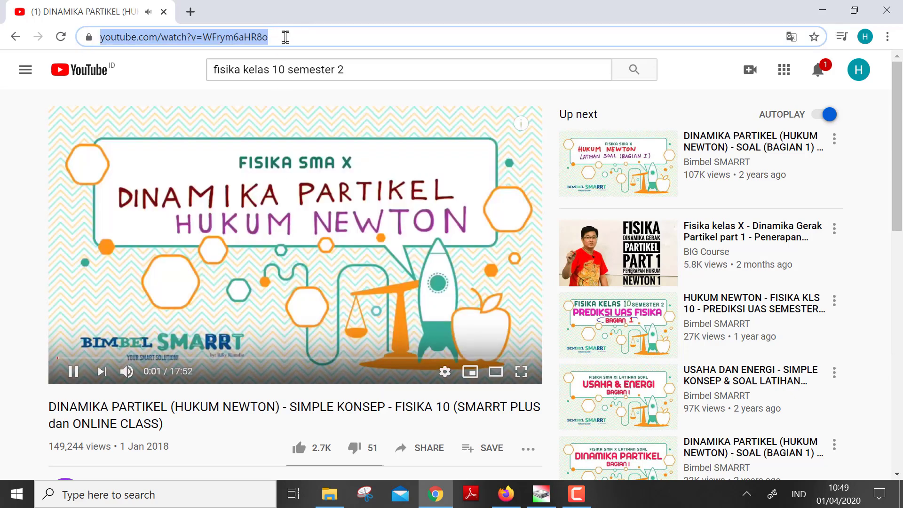
{"action": "key", "text": "End"}
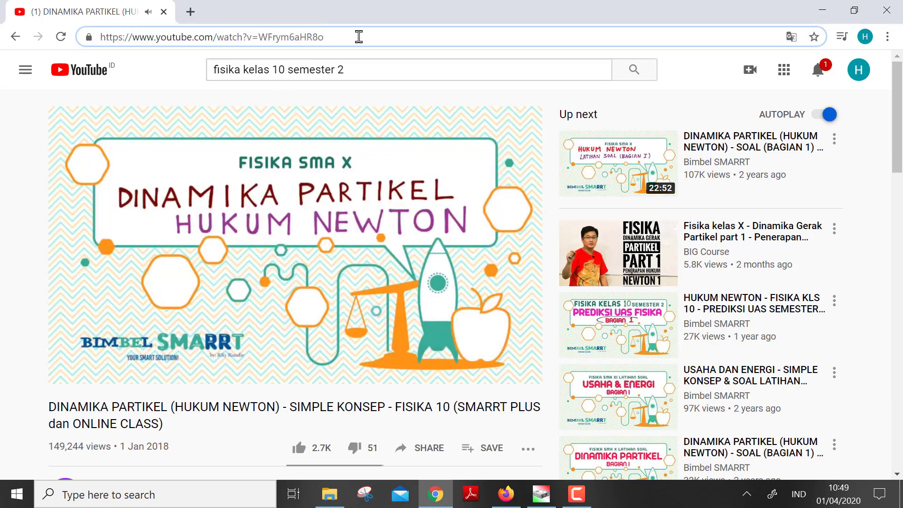
{"action": "key", "text": "shift+Left"}
{"action": "key", "text": "shift+Left"}
{"action": "key", "text": "shift+Left"}
{"action": "key", "text": "shift+Left"}
{"action": "key", "text": "shift+Left"}
{"action": "key", "text": "shift+Left"}
{"action": "key", "text": "shift+Left"}
{"action": "key", "text": "shift+Left"}
{"action": "key", "text": "shift+Left"}
{"action": "key", "text": "shift+Left"}
{"action": "key", "text": "shift+Left"}
{"action": "key", "text": "shift+Left"}
{"action": "key", "text": "shift+Left"}
{"action": "key", "text": "shift+Left"}
{"action": "key", "text": "shift+Left"}
{"action": "key", "text": "shift+Left"}
{"action": "key", "text": "shift+Left"}
{"action": "key", "text": "shift+Left"}
{"action": "key", "text": "shift+Left"}
{"action": "key", "text": "shift+Left"}
{"action": "key", "text": "ctrl+c"}
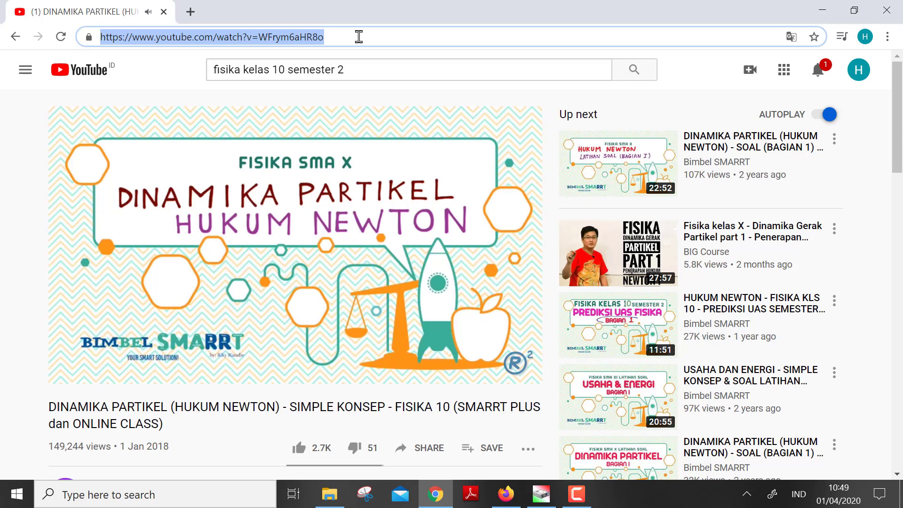
Back in Firefox, paste the copied YouTube address as the resource's external URL, and save it, returning to the course
{"action": "key", "text": "alt+Tab"}
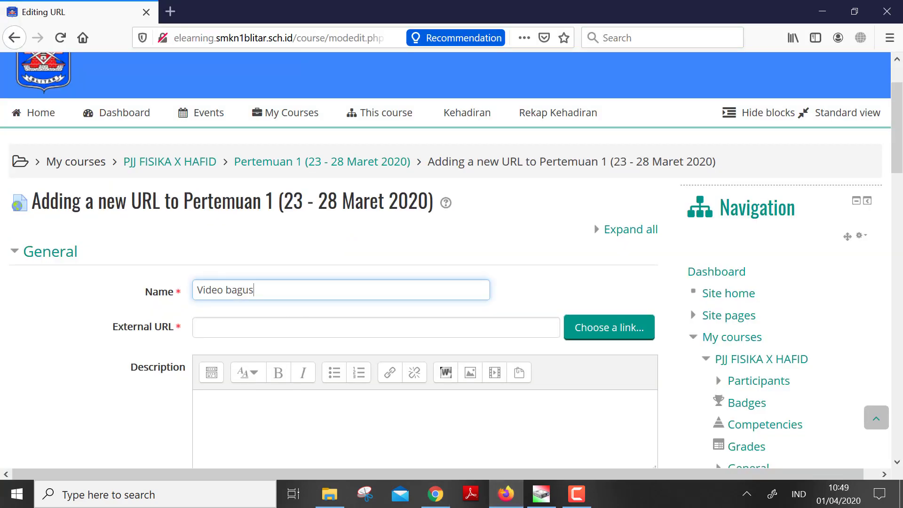
{"action": "left_click", "coordinate": [198, 327]}
{"action": "key", "text": "ctrl+v"}
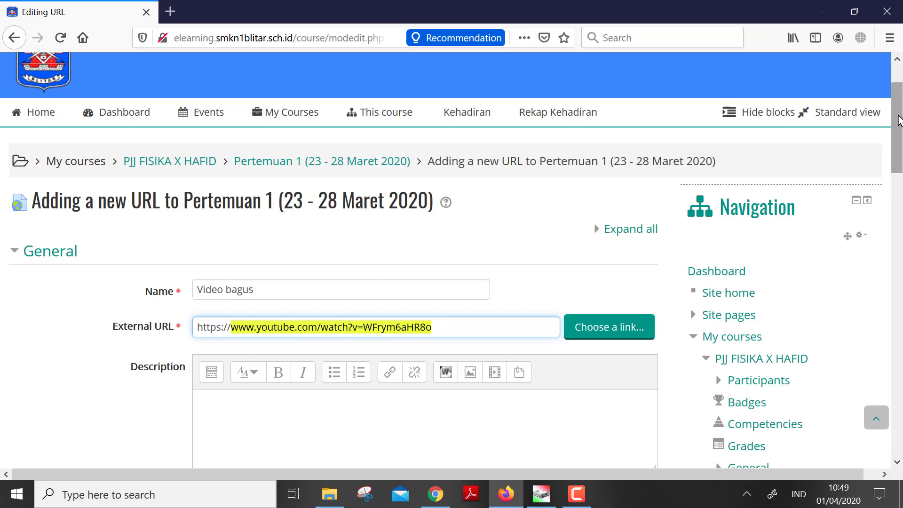
{"action": "left_click_drag", "start_coordinate": [899, 120], "coordinate": [900, 287]}
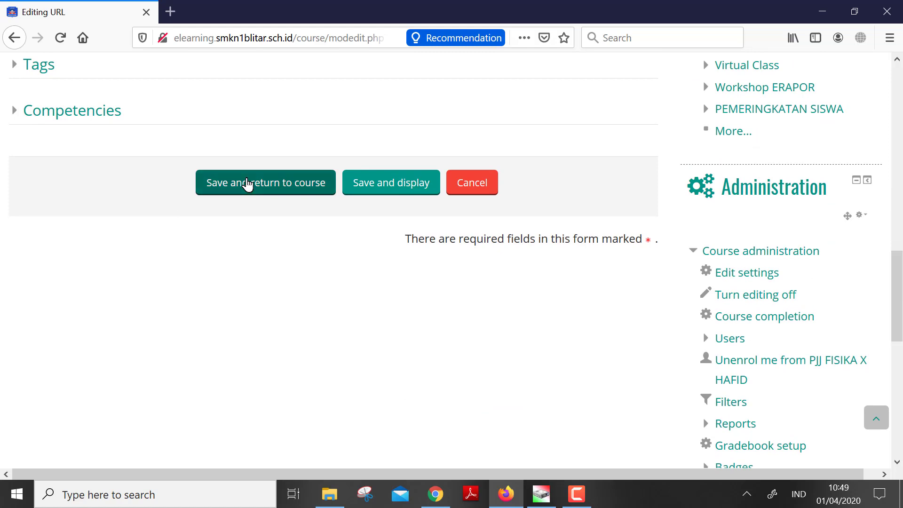
{"action": "left_click", "coordinate": [248, 184]}
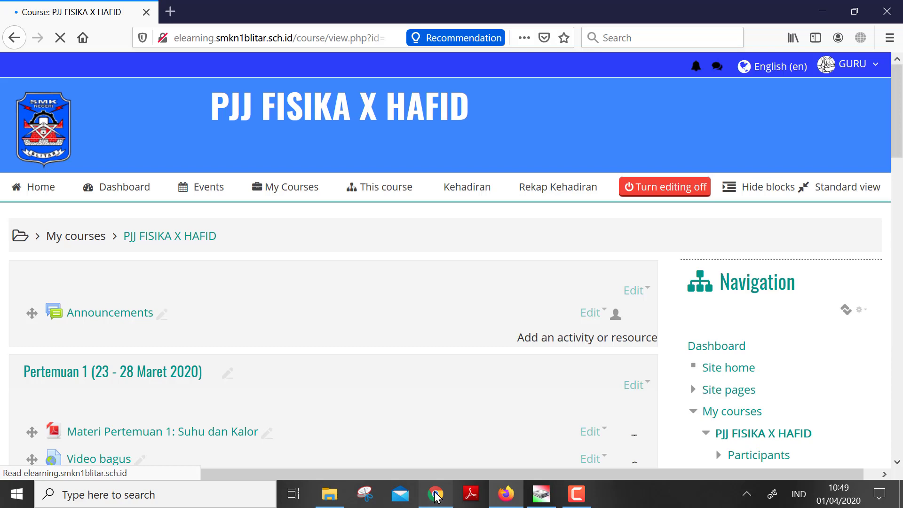
Test the "Video bagus" link in Pertemuan 1 and go back to the course page
{"action": "left_click", "coordinate": [435, 494]}
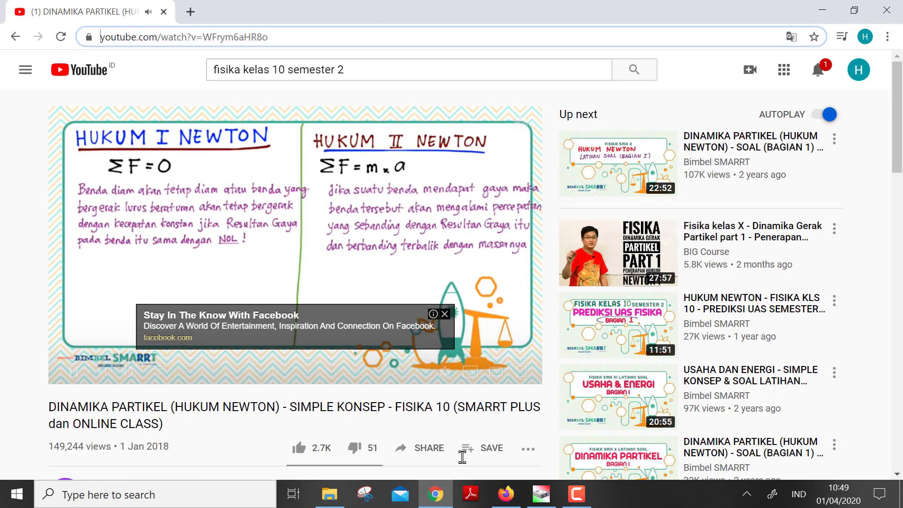
{"action": "left_click", "coordinate": [508, 499]}
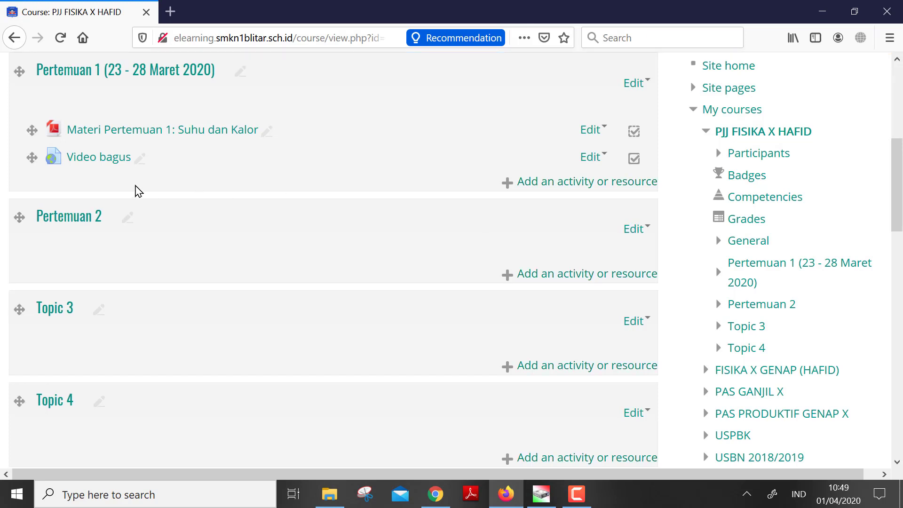
{"action": "left_click", "coordinate": [102, 162]}
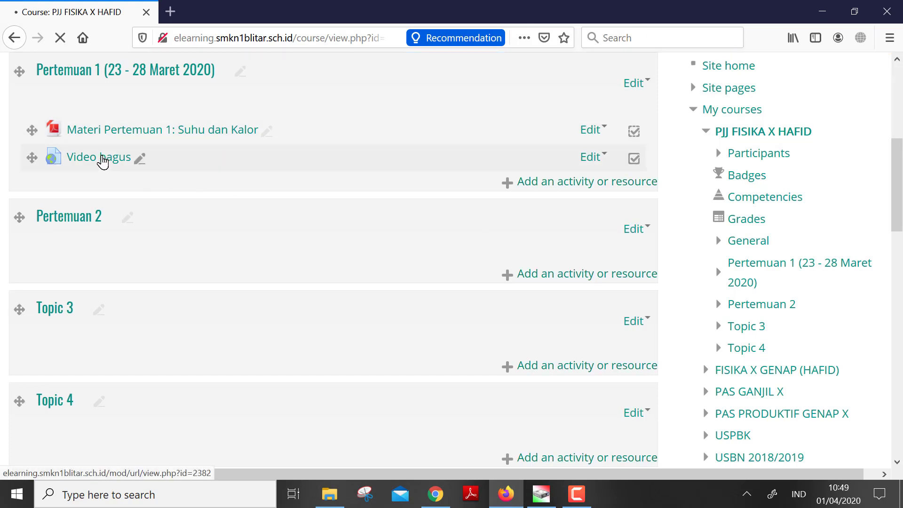
{"action": "left_click", "coordinate": [15, 39]}
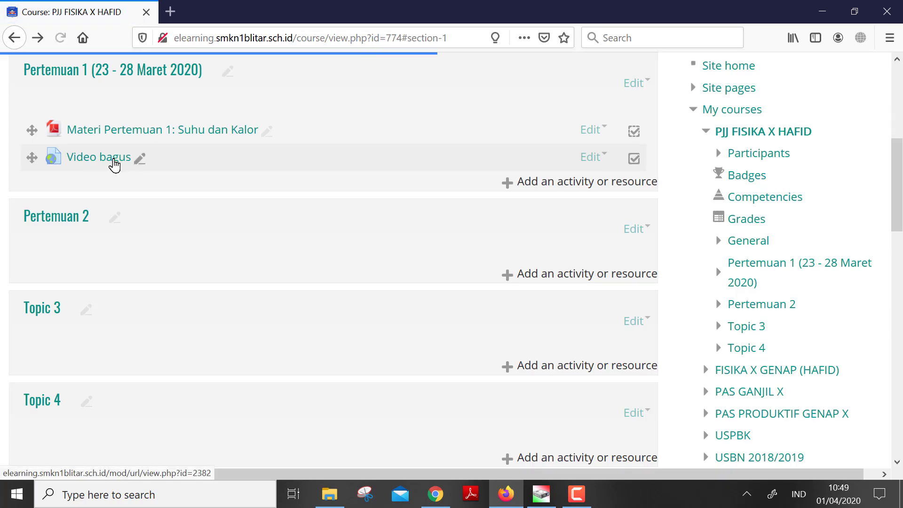
Open the "Video bagus" link in a new tab, view that tab, and return to the course tab
{"action": "right_click", "coordinate": [114, 161]}
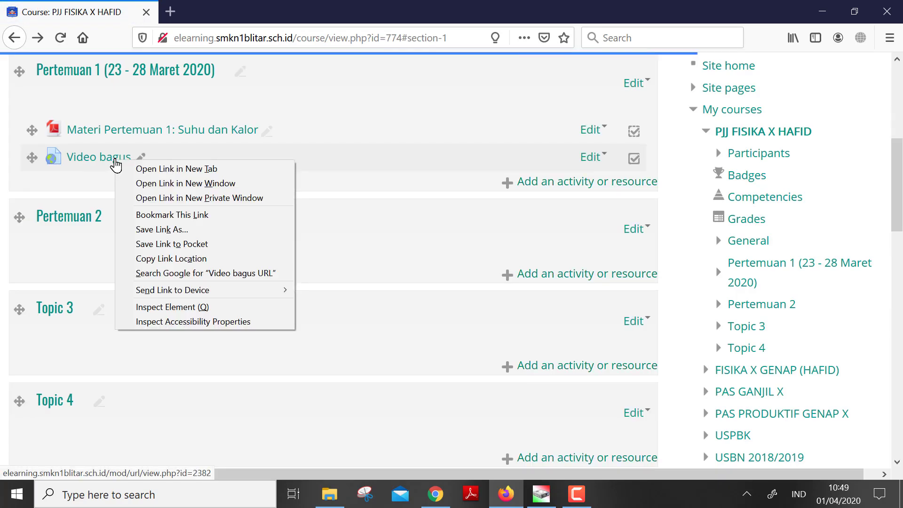
{"action": "left_click", "coordinate": [142, 169]}
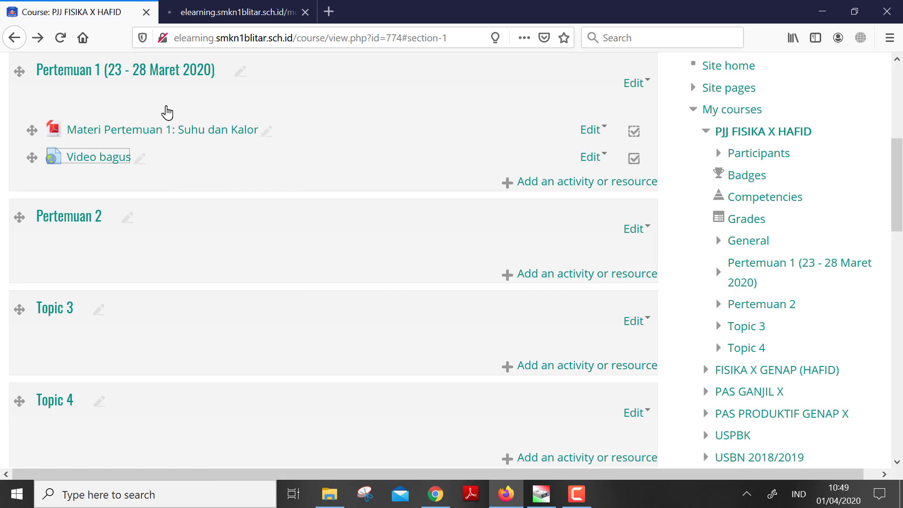
{"action": "left_click", "coordinate": [214, 7]}
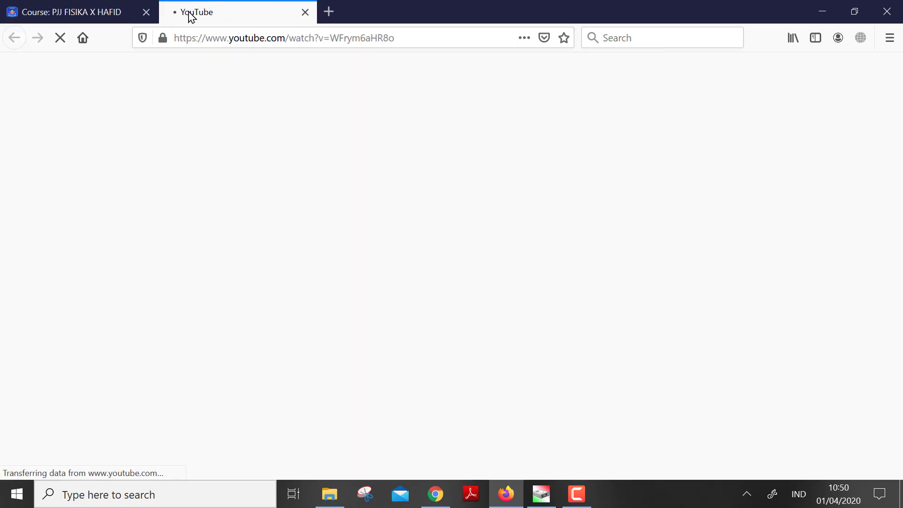
{"action": "left_click", "coordinate": [45, 14]}
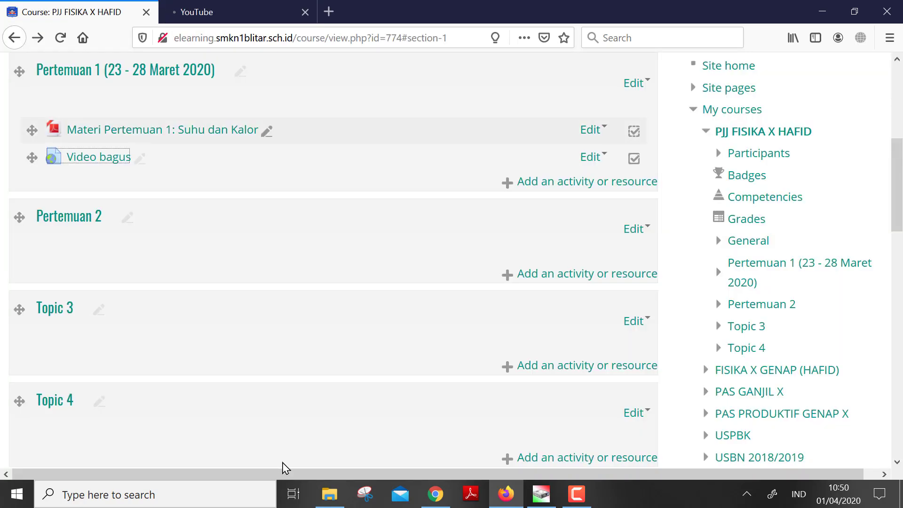
Switch to Chrome, pause the "DINAMIKA PARTIKEL (HUKUM NEWTON)" video, and return to the course page in Firefox
{"action": "left_click", "coordinate": [435, 494]}
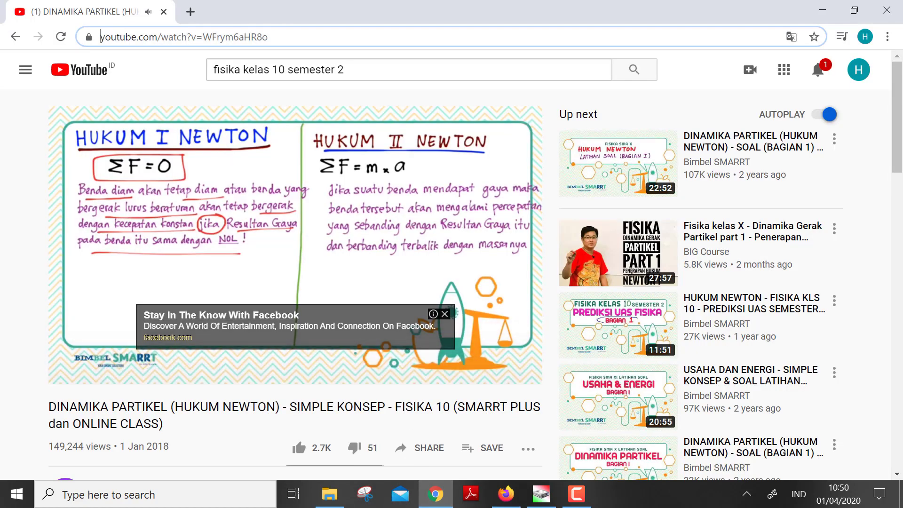
{"action": "left_click", "coordinate": [220, 208]}
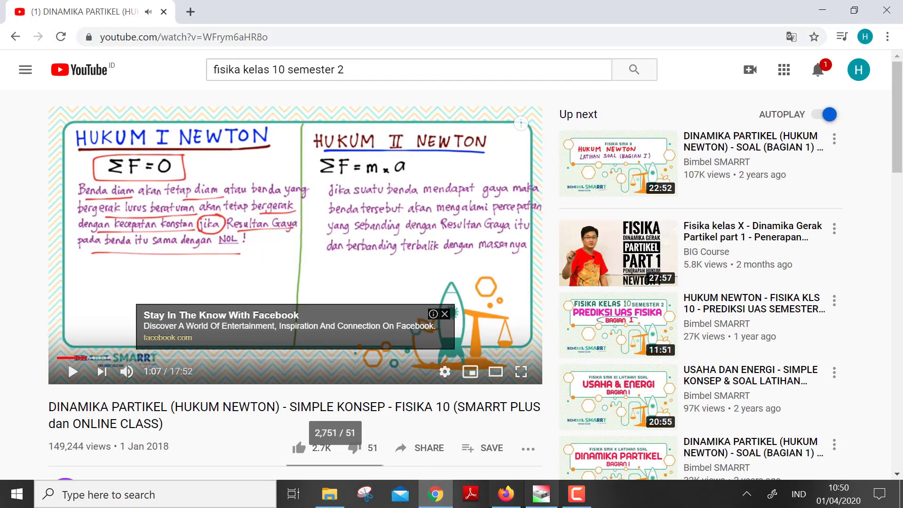
{"action": "left_click", "coordinate": [516, 502]}
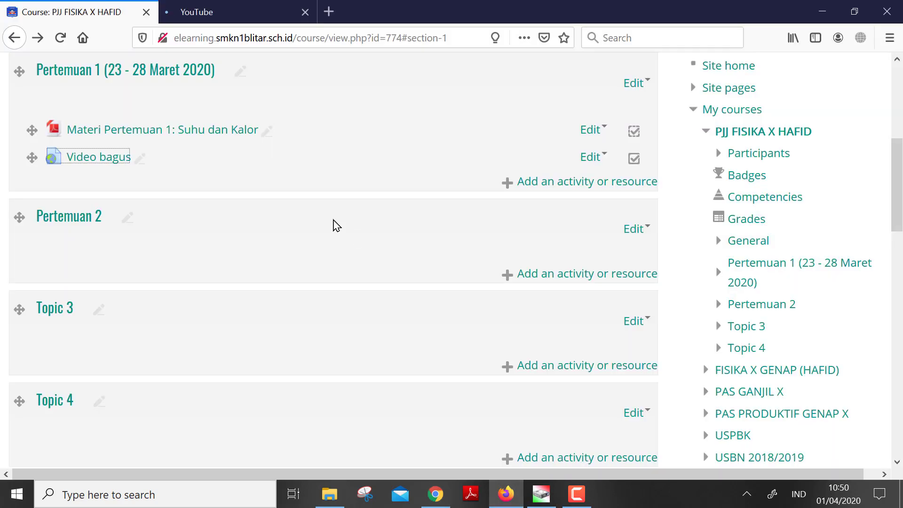
View the YouTube tab opened from the "Video bagus" link, and close it to return to Pertemuan 1 on the course page
{"action": "left_click", "coordinate": [230, 7]}
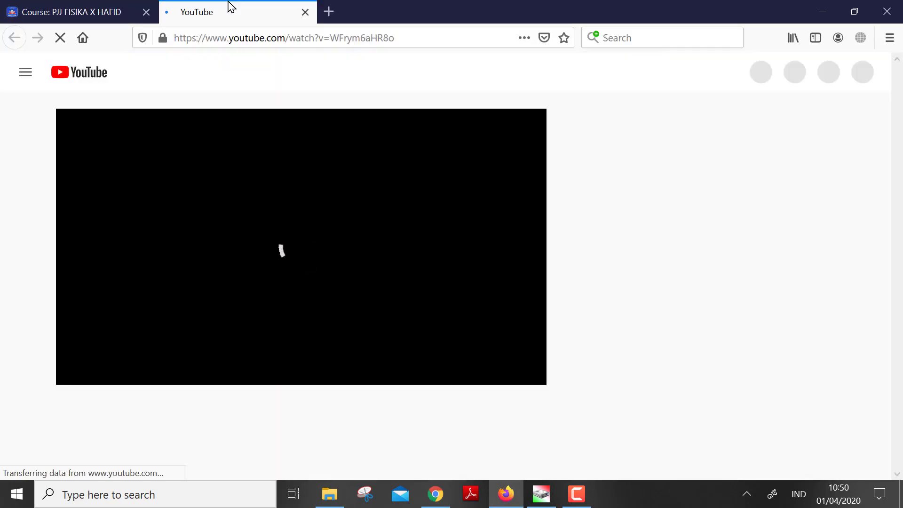
{"action": "left_click", "coordinate": [306, 12]}
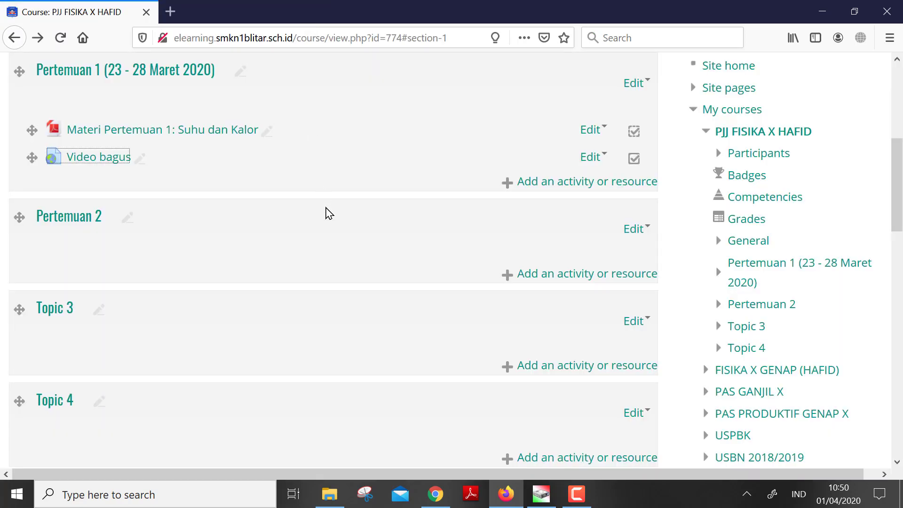
{"action": "scroll", "coordinate": [329, 214], "scroll_direction": "up", "scroll_amount": 3}
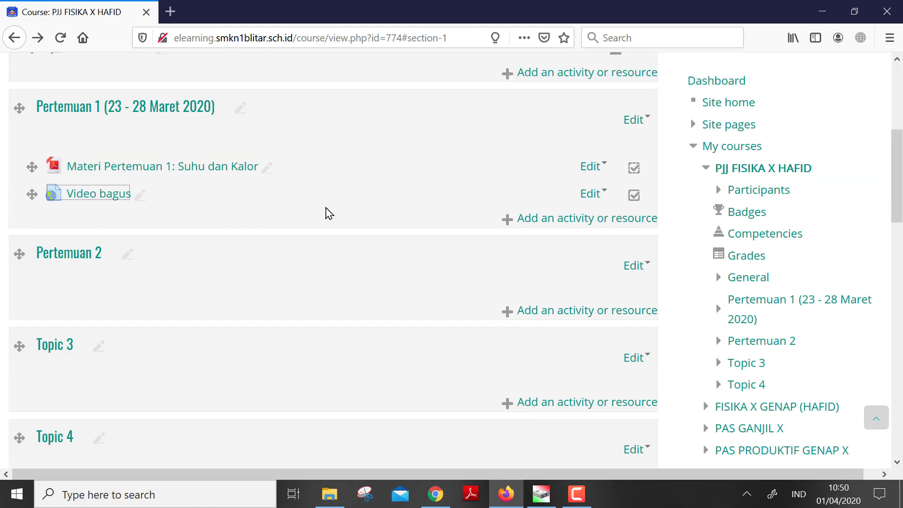